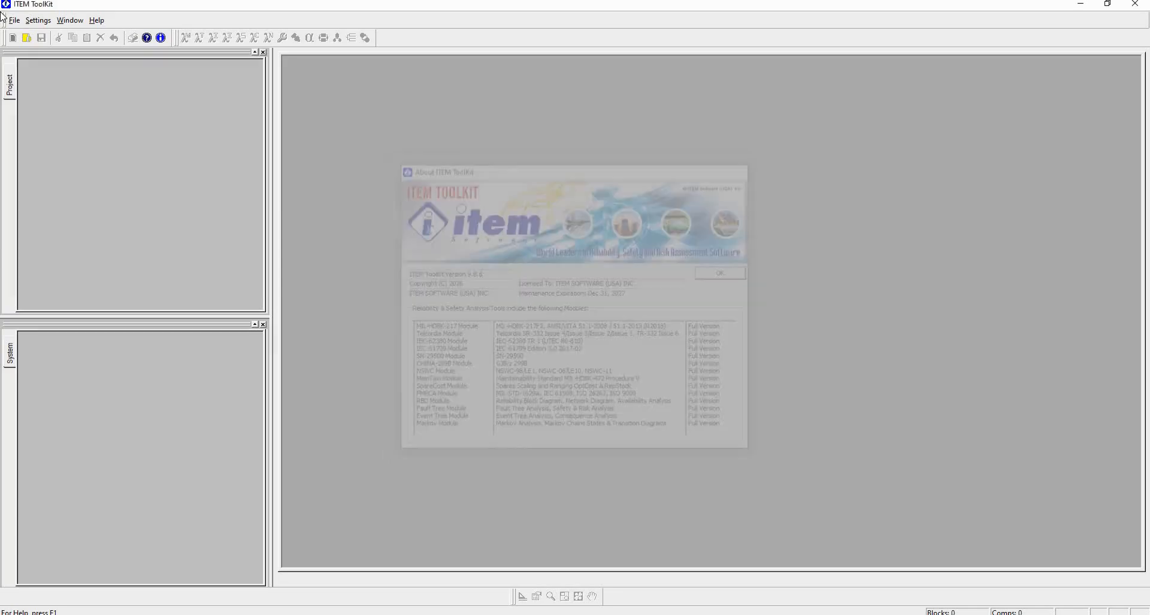
- Open the example project MIL-HDBK-217-System.ITP and widen the project and system trees
left_click(15, 21)
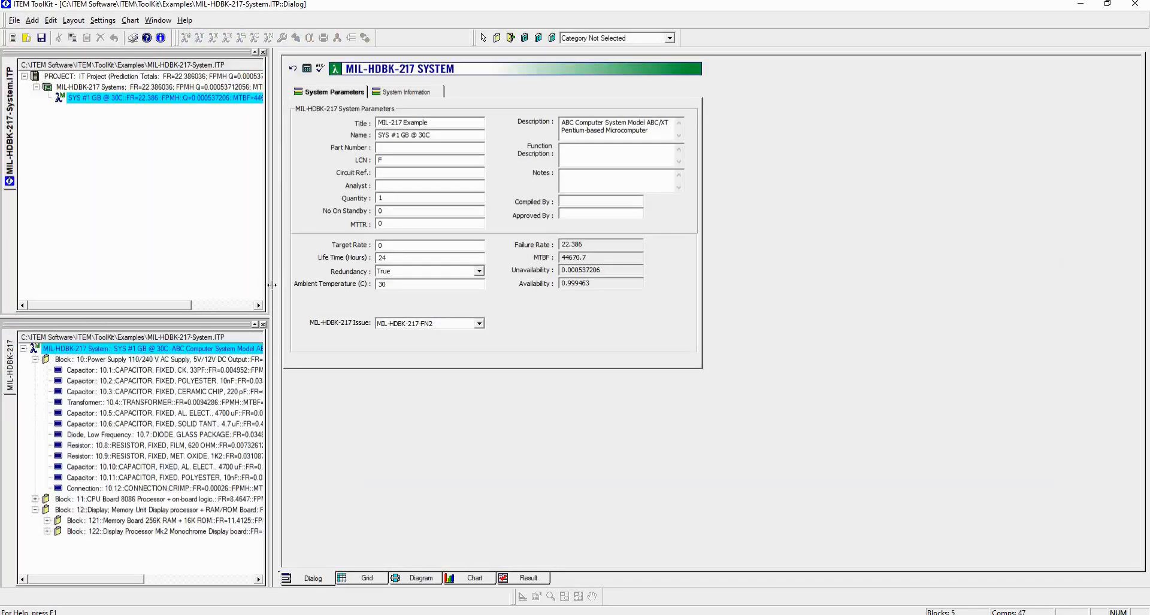
left_click_drag(273, 288, 337, 290)
left_click(206, 108)
left_click_drag(506, 136, 441, 136)
left_click(262, 348)
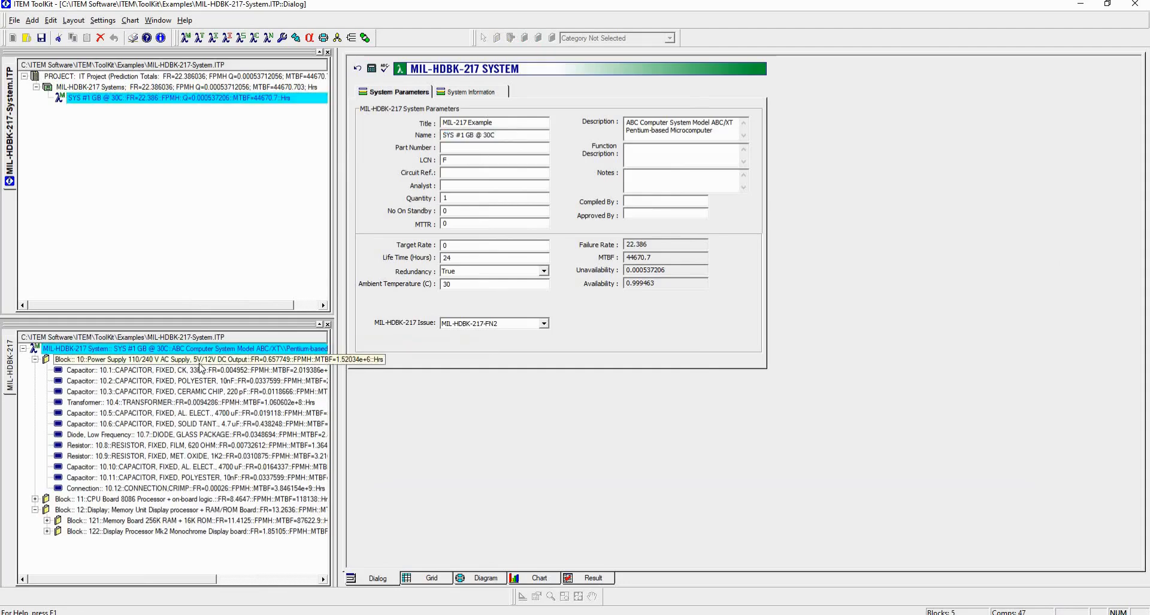
- Examine the application parameters of the Power Supply block and its capacitors 10.1 to 10.3, then return to the system level
left_click(201, 360)
left_click(470, 93)
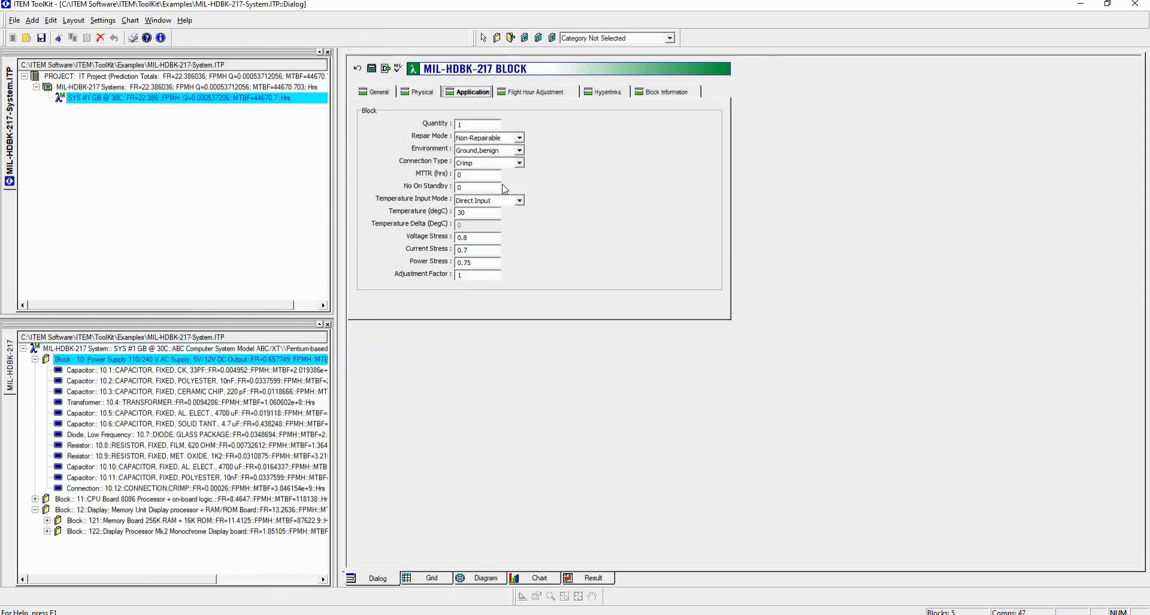
left_click(252, 371)
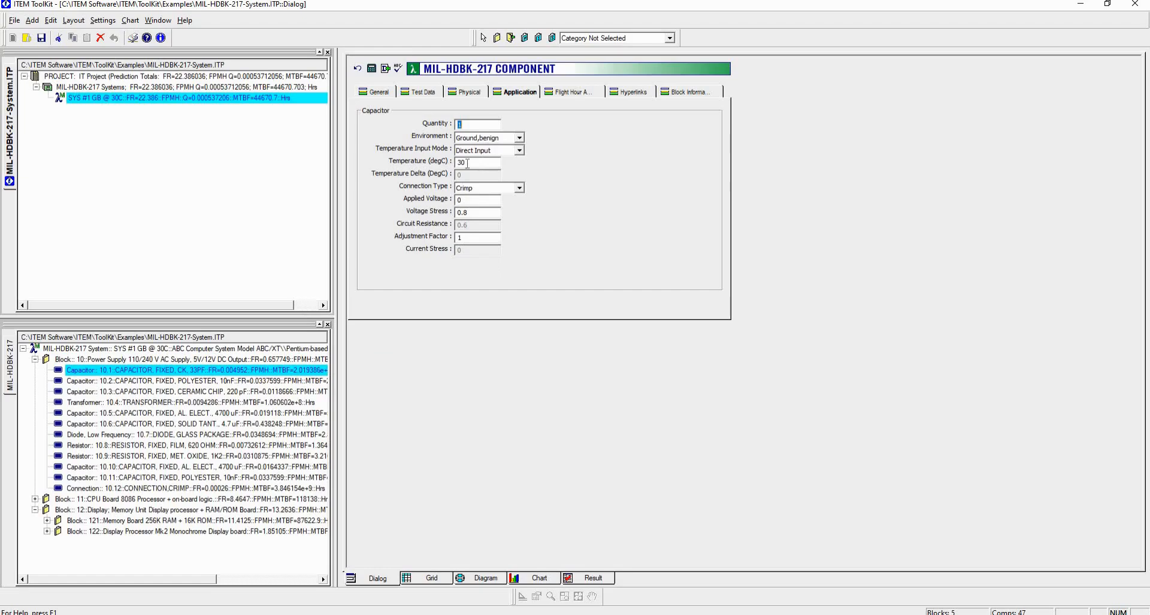
left_click(230, 381)
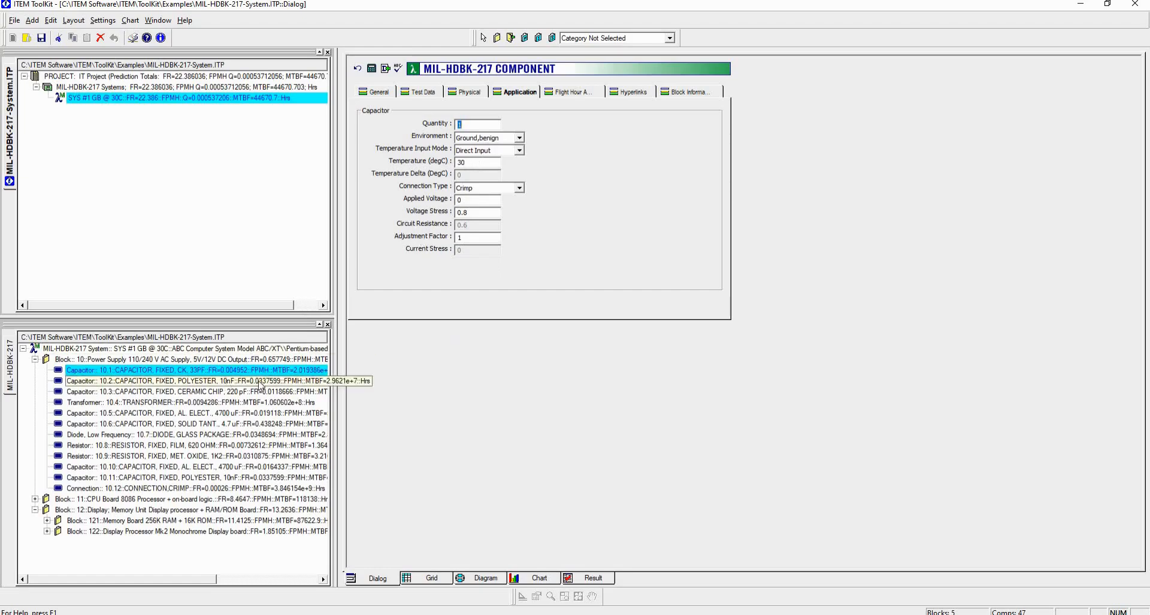
left_click(230, 392)
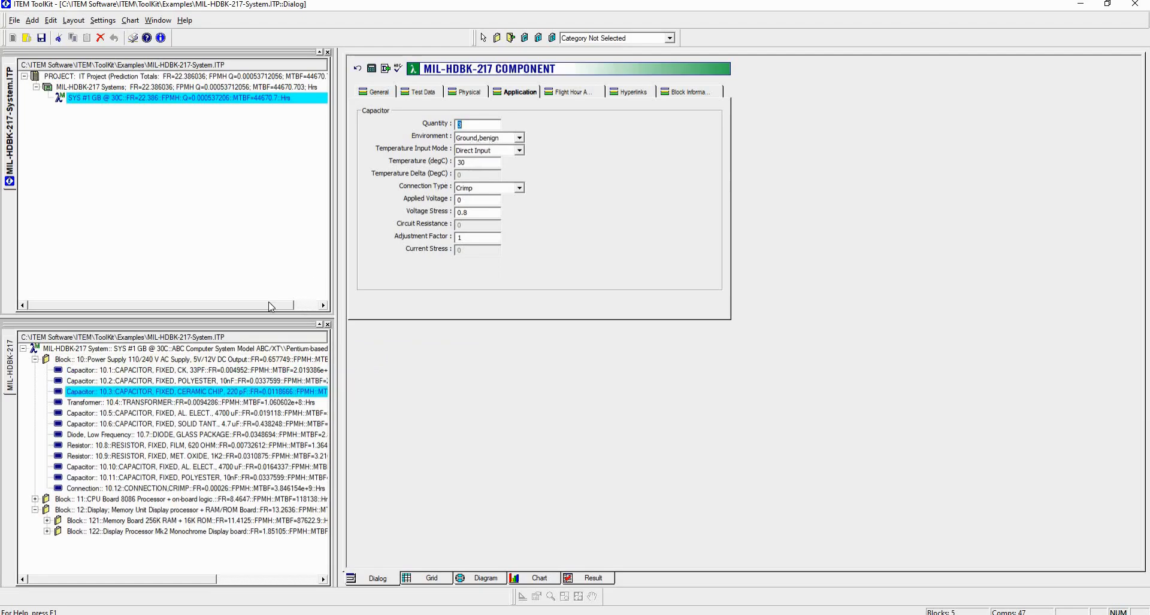
left_click(180, 350)
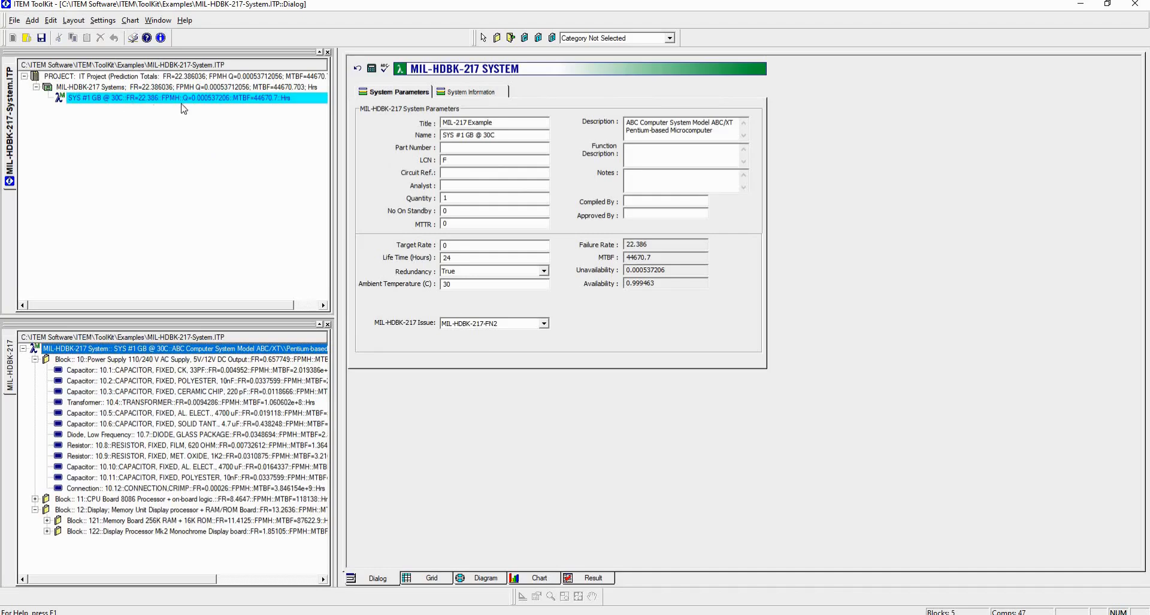
- Duplicate the system SYS #1 GB @ 30C by copying it and pasting it into the IT Project
left_click(151, 102)
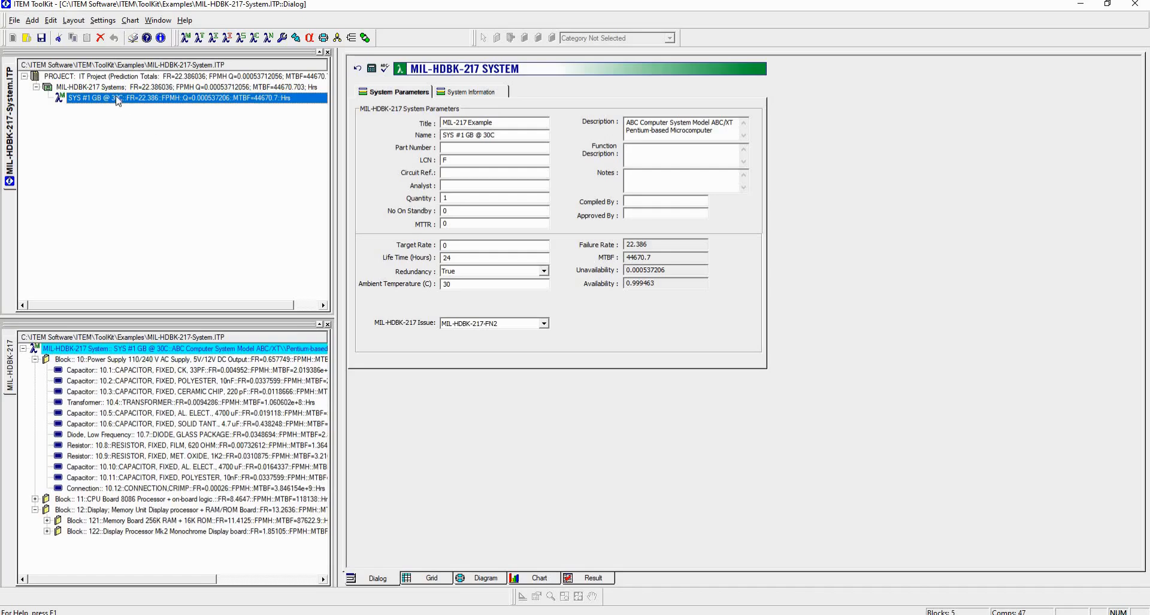
left_click(74, 38)
left_click(99, 77)
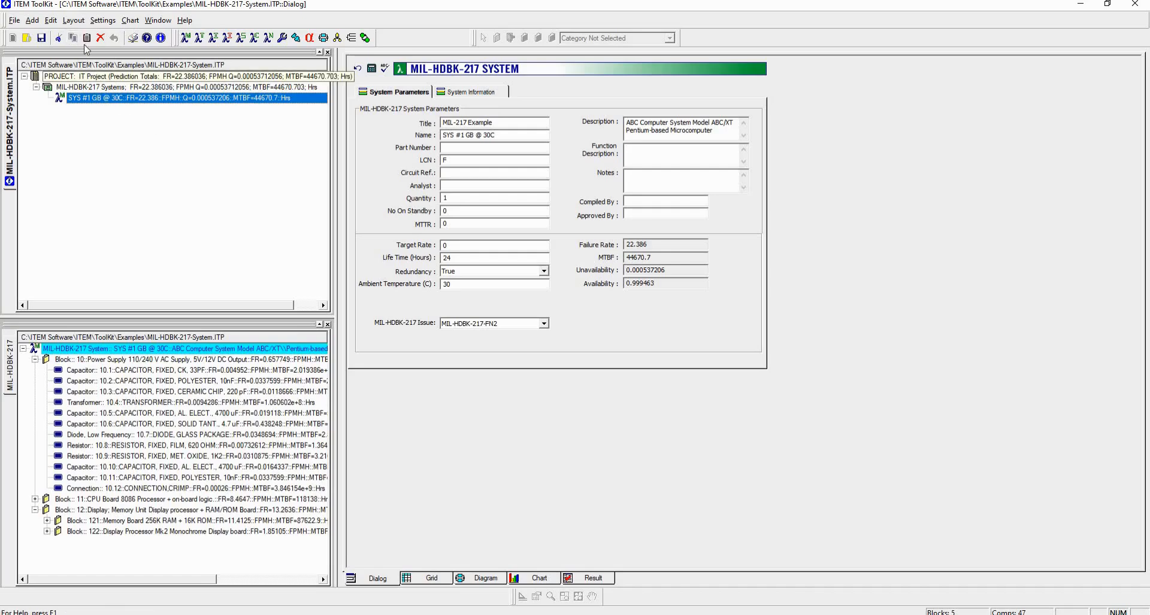
key("ctrl+v")
- Rename the pasted system copy as SYS #1 GF @ 40C
left_click(218, 109)
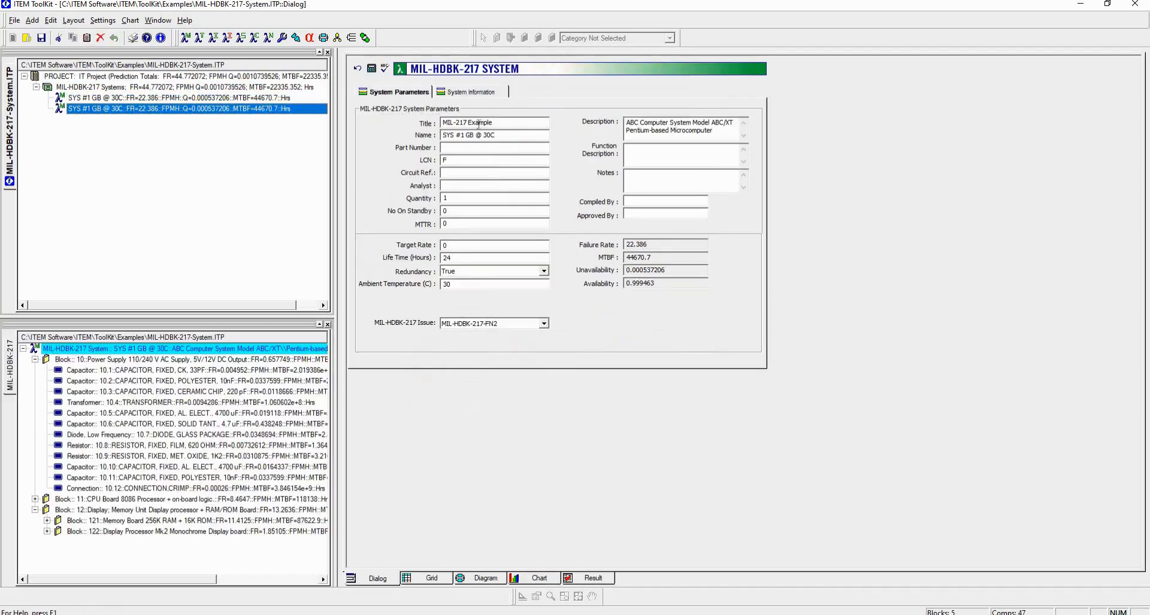
left_click(474, 136)
key("BackSpace")
key("BackSpace")
type("F")
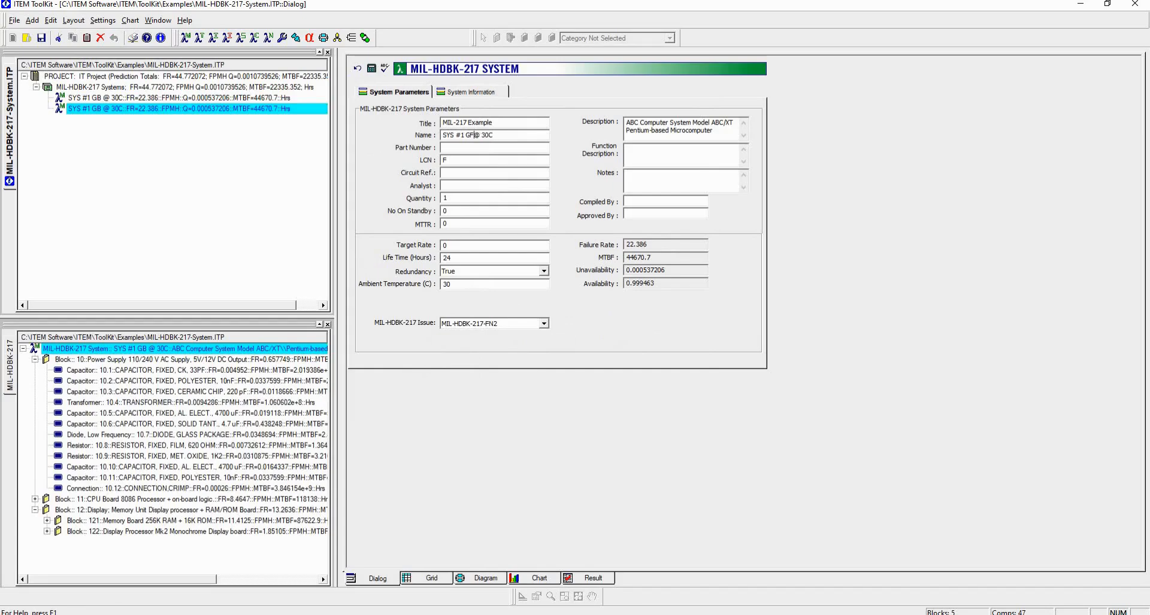
key("Right")
key("Right")
key("Right")
key("BackSpace")
type("4")
left_click(539, 183)
- Globally edit all blocks and components in the 40C system, with a temperature incremental addition of 10 and the environment Ground, fixed
left_click(141, 352)
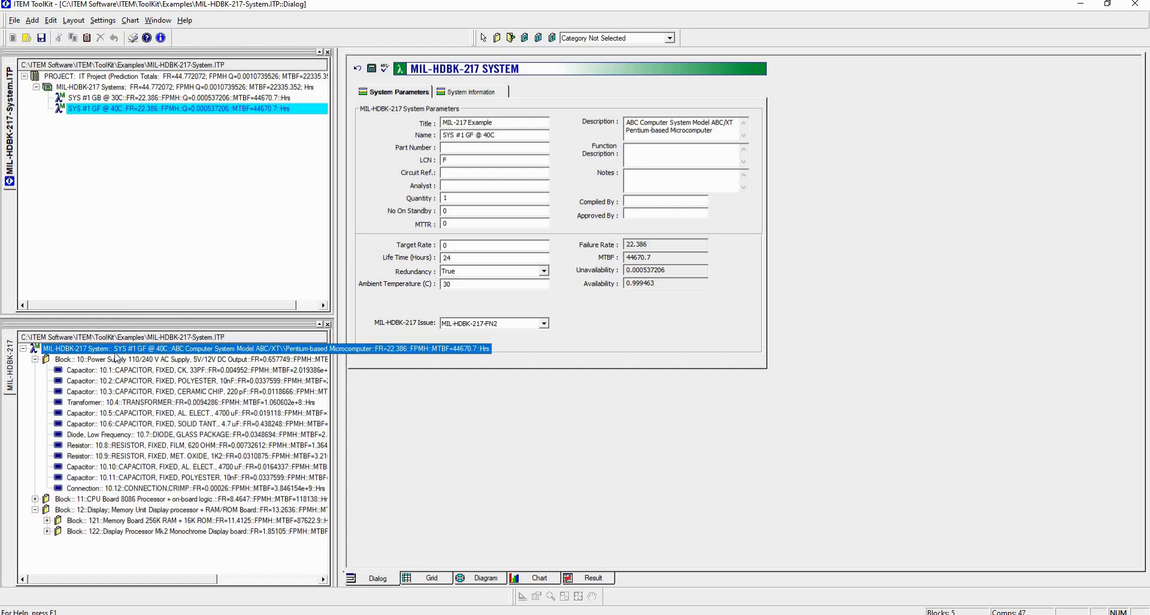
left_click(52, 21)
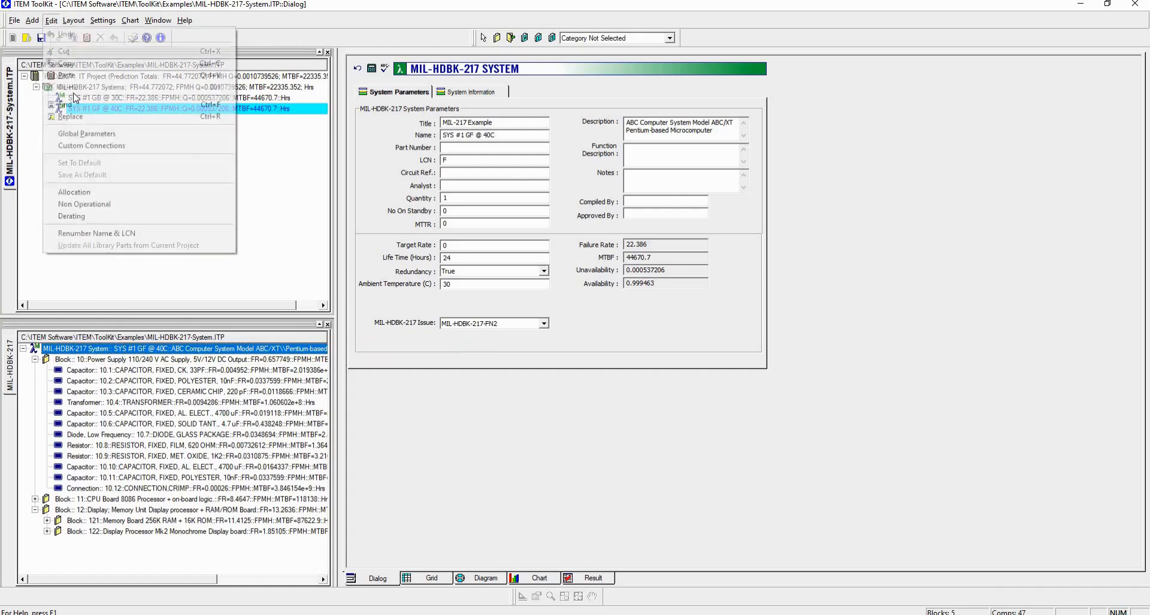
left_click(86, 135)
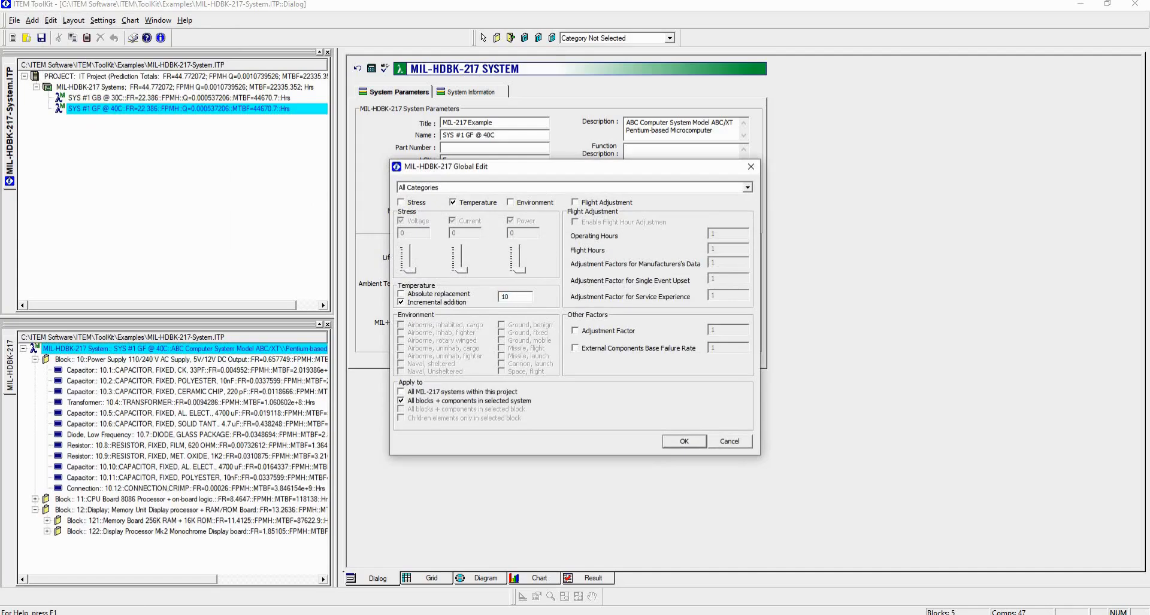
left_click(520, 205)
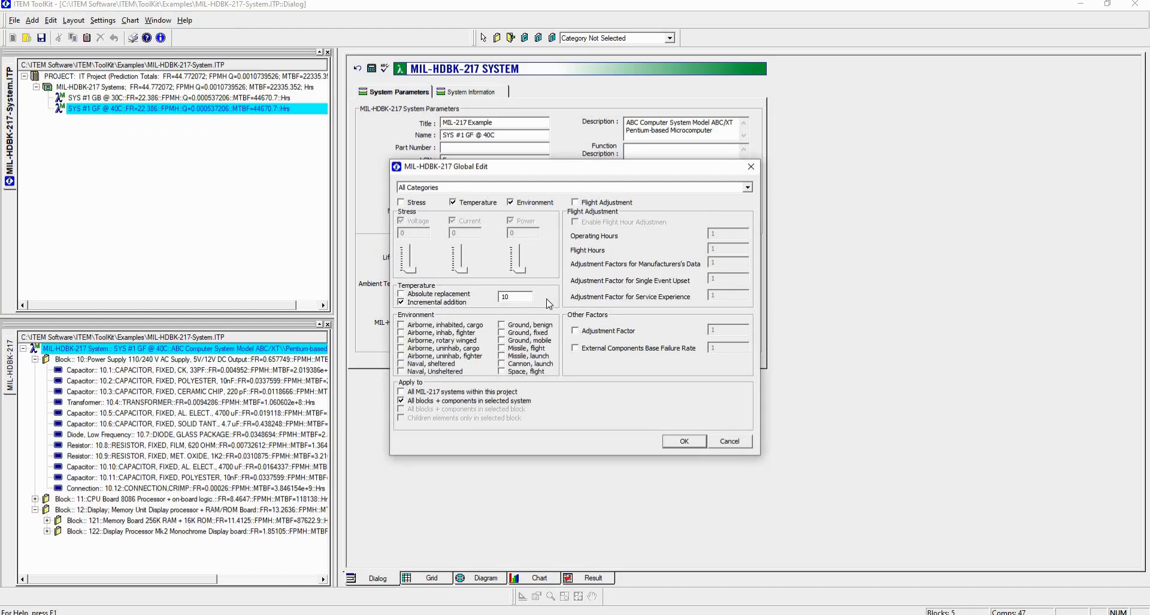
left_click(502, 333)
left_click(682, 442)
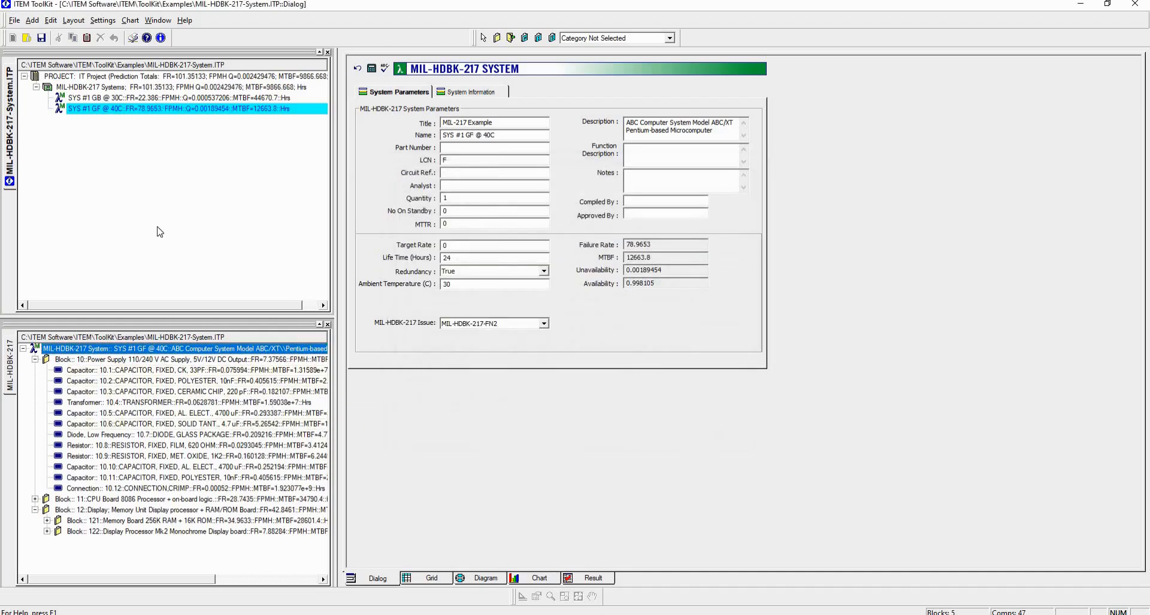
- Compare the failure rates and MTBF of the two systems, and check the Power Supply block's application parameters in the 40C system
left_click(152, 100)
left_click(151, 110)
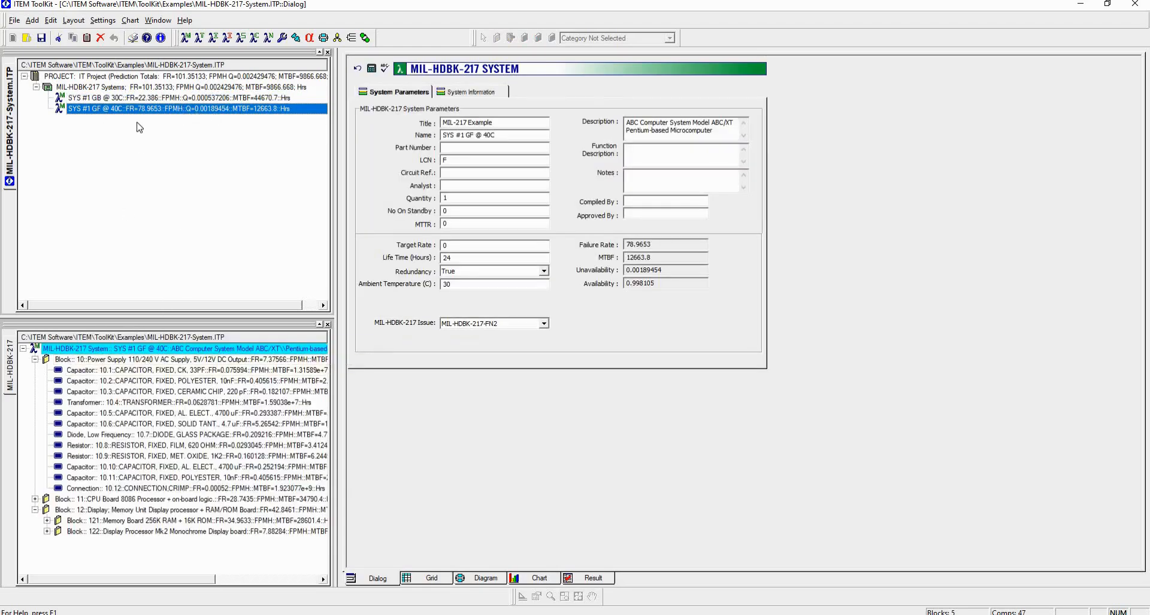
left_click(158, 99)
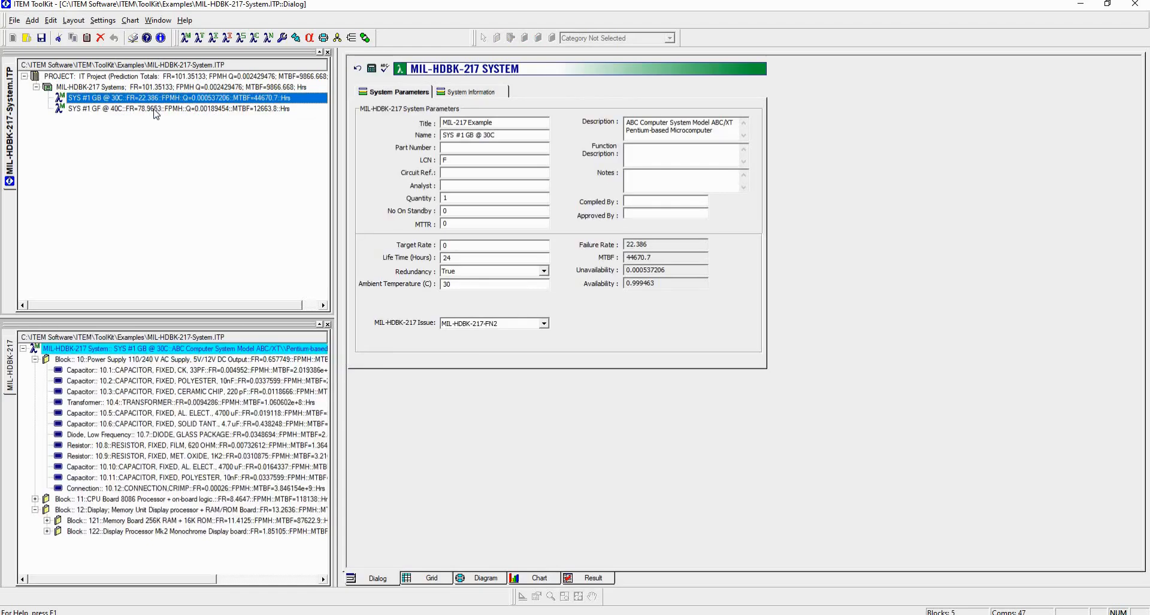
left_click(155, 110)
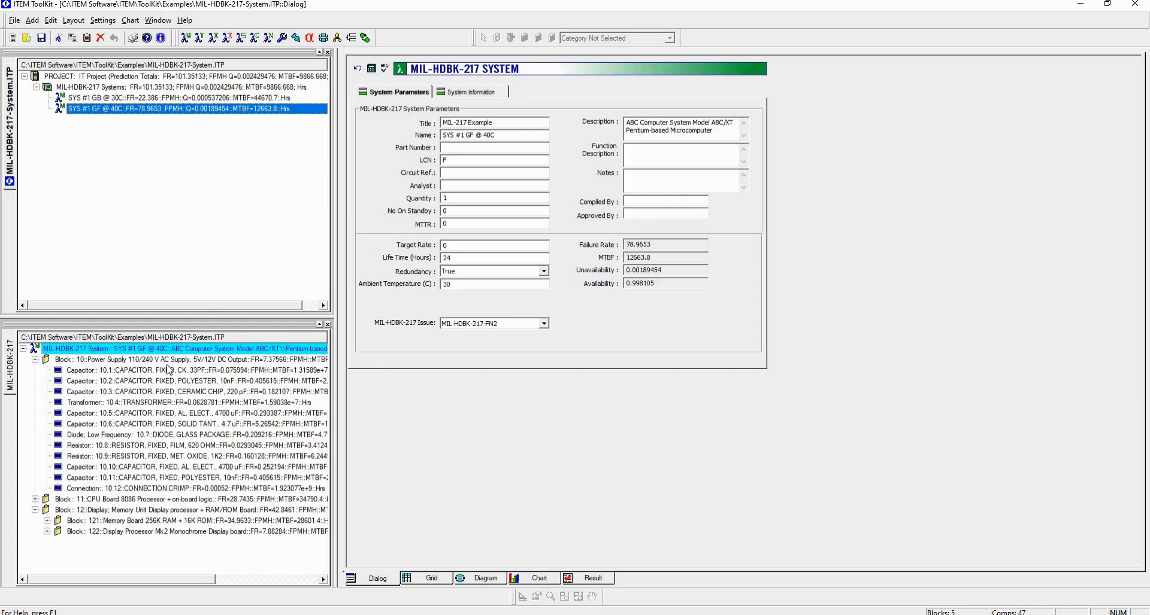
left_click(192, 361)
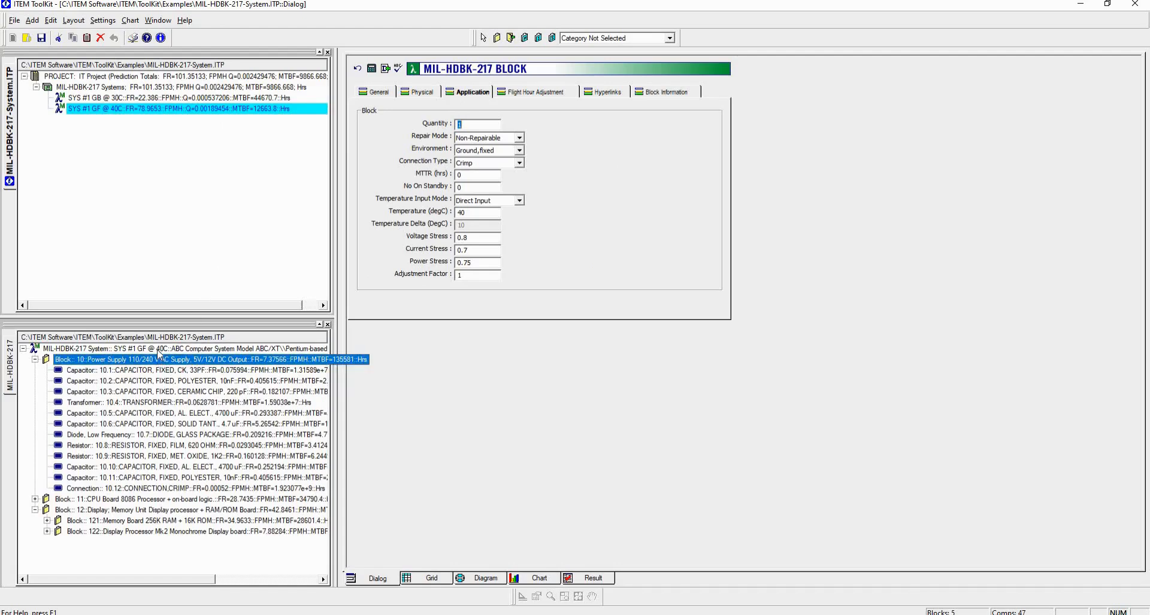
left_click(112, 135)
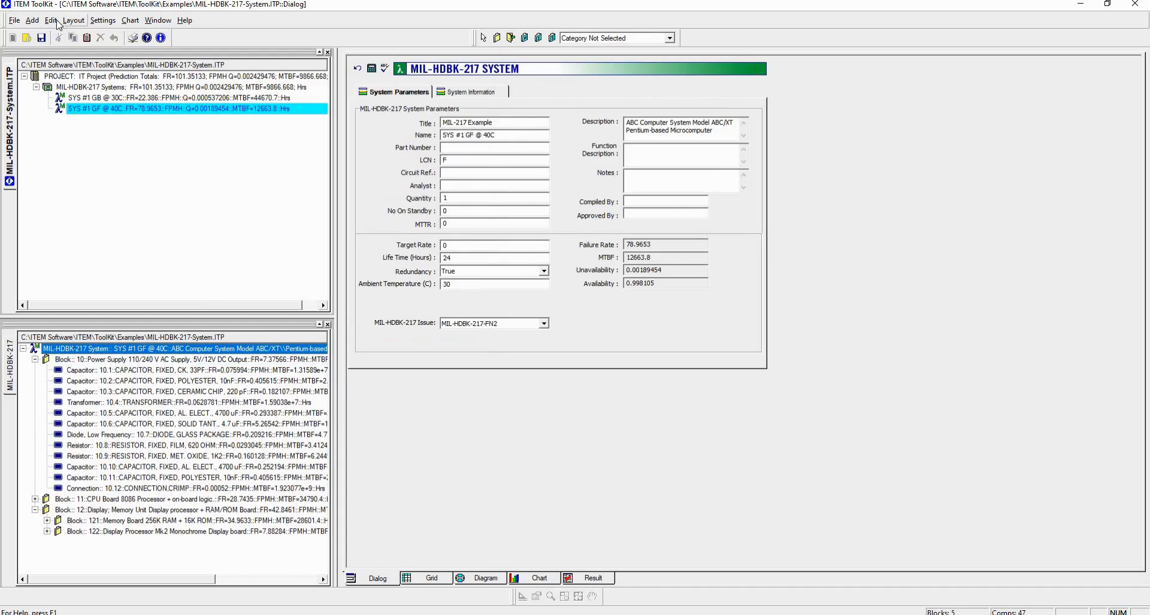
left_click(54, 20)
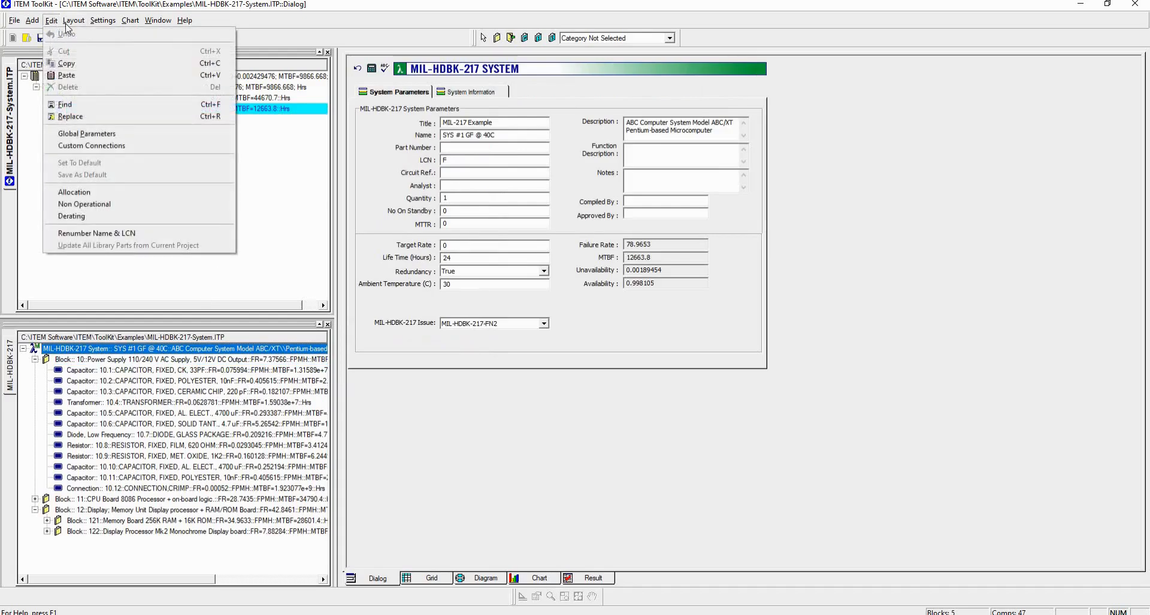
left_click(435, 329)
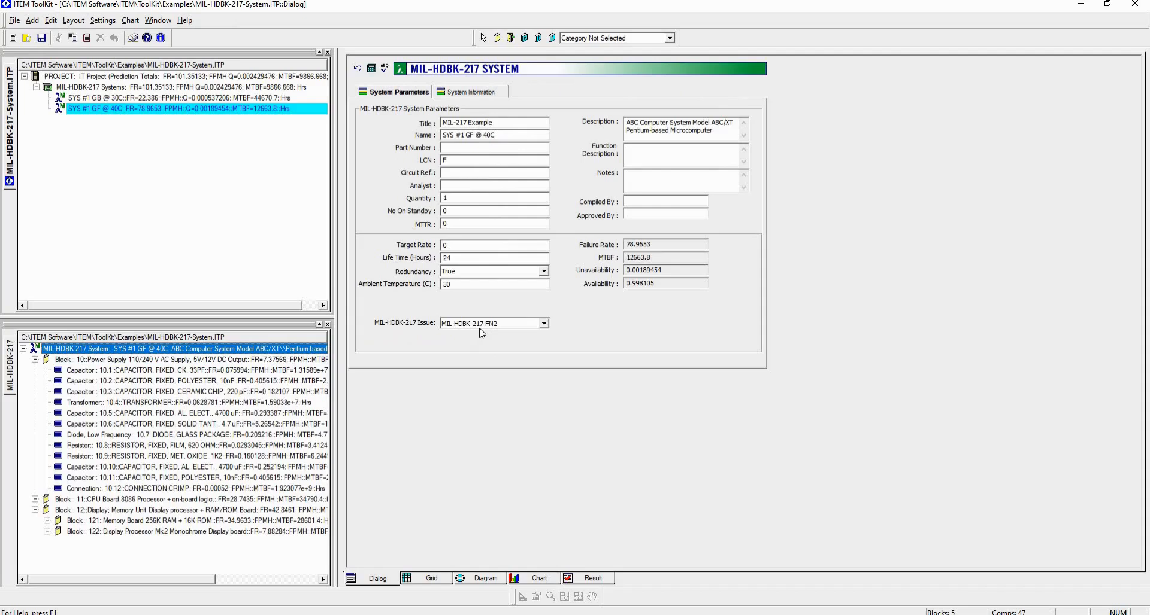
- Bring up the chart view for the SYS #1 GB @ 30C system and widen the trees
left_click(150, 98)
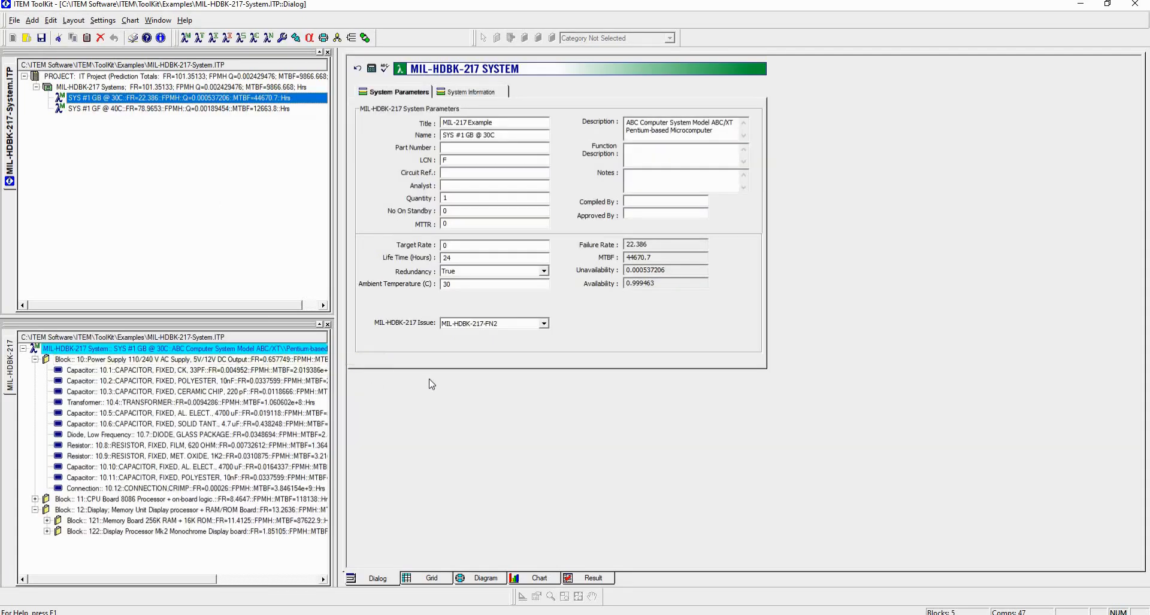
left_click(526, 579)
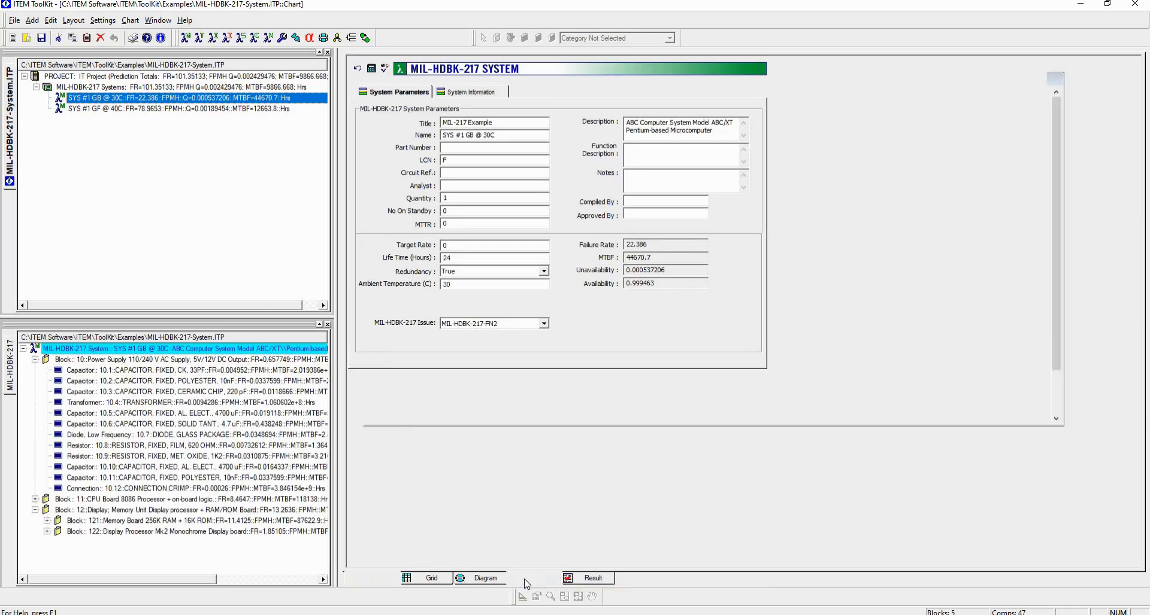
left_click_drag(339, 392, 434, 393)
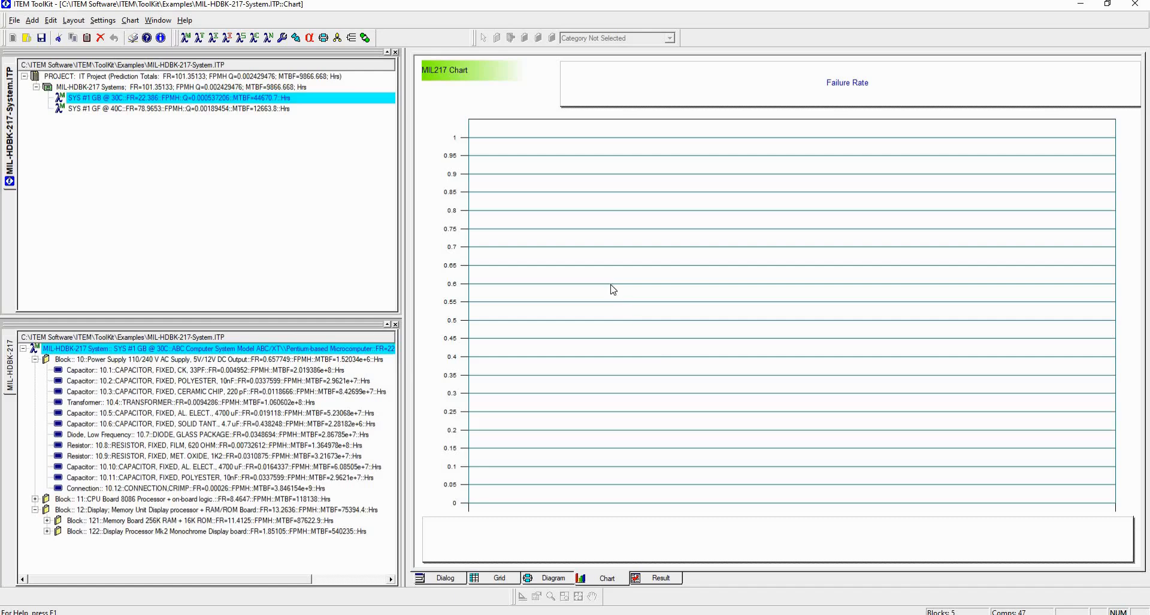
- Plot failure rate over temperature for the Power Supply block from 0 to 100 in 10 steps, showing Y values on the graph
left_click(225, 362)
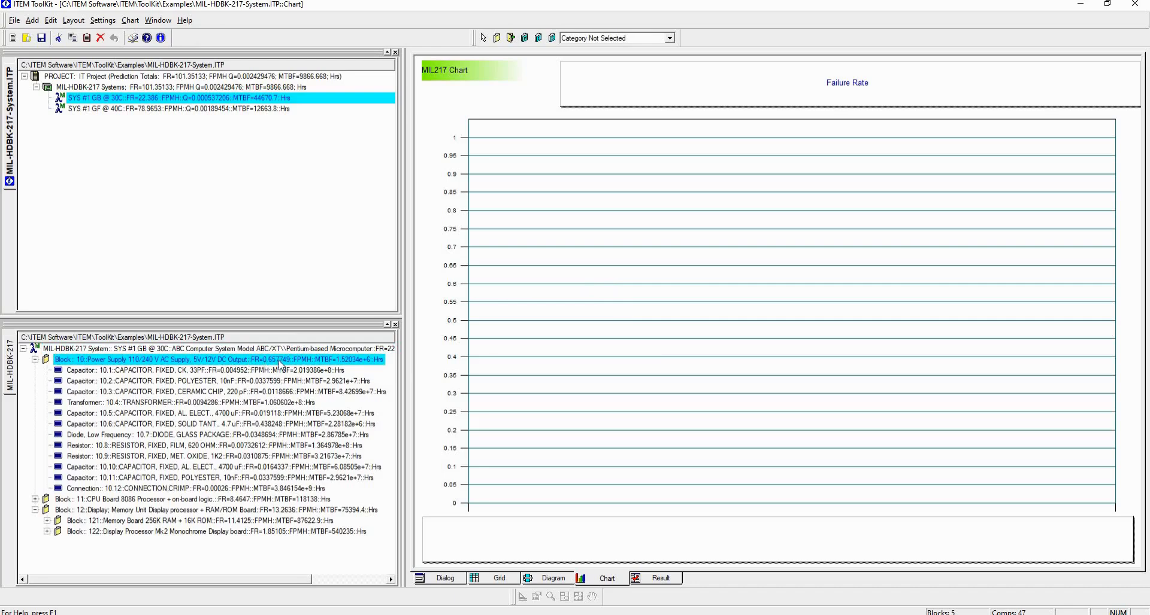
right_click(586, 312)
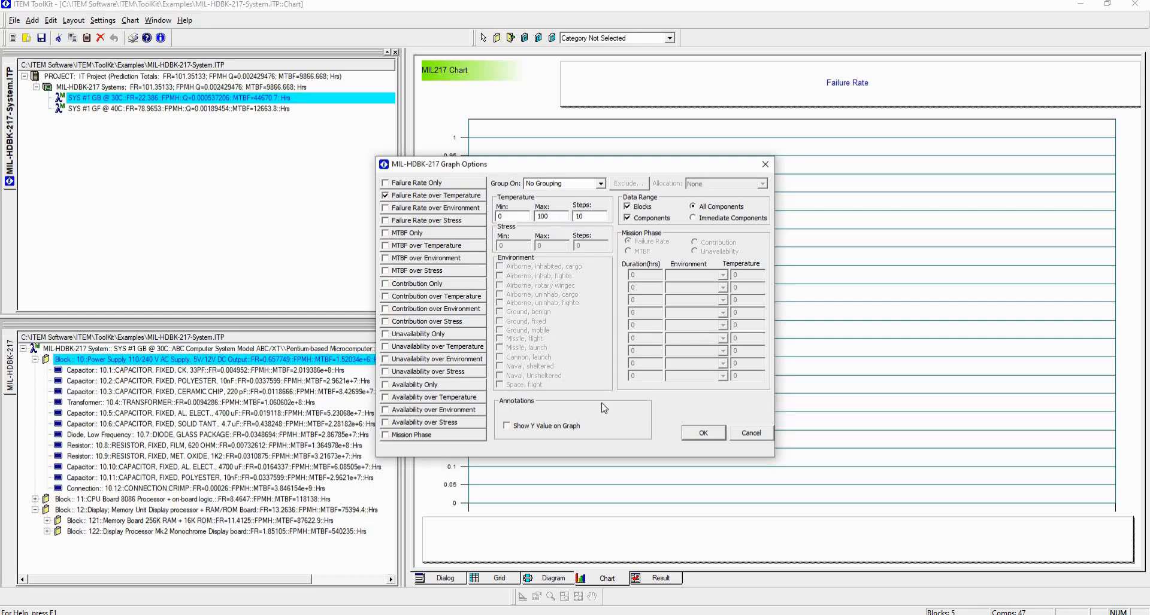
left_click(508, 427)
left_click(703, 438)
left_click_drag(404, 399, 297, 399)
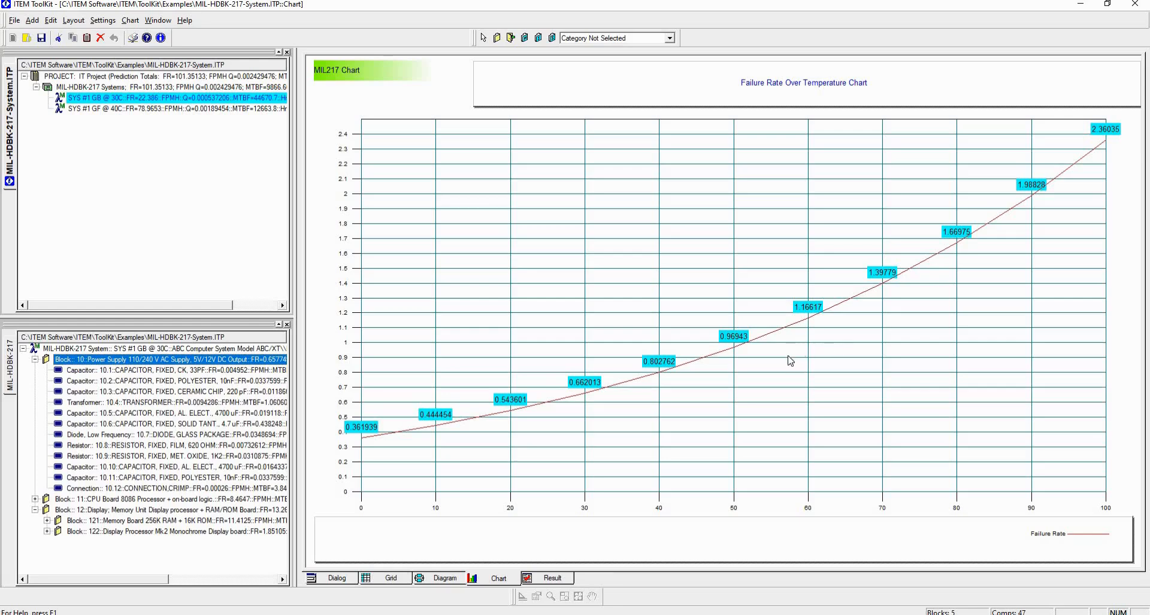
- Refresh the failure rate over temperature chart for the whole SYS #1 GB @ 30C system
left_click(175, 348)
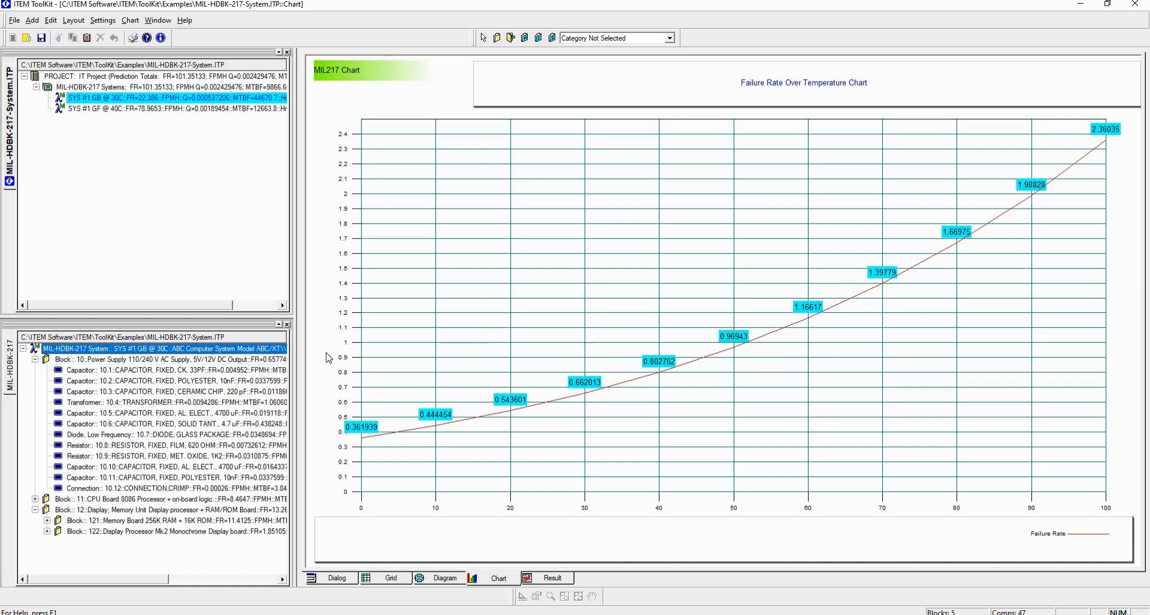
right_click(606, 271)
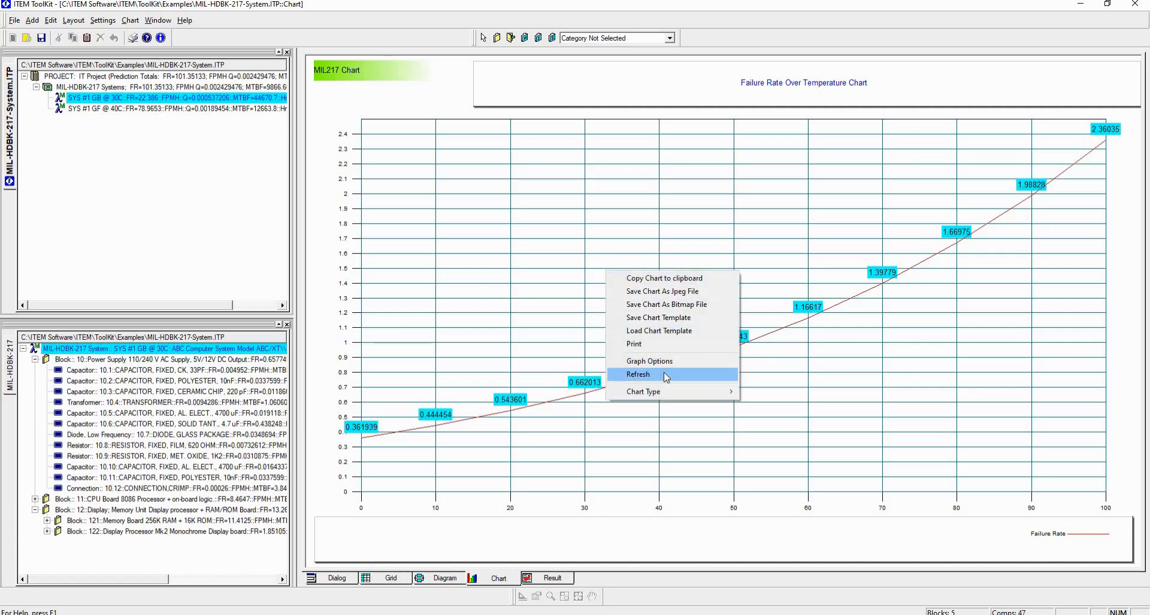
left_click(639, 375)
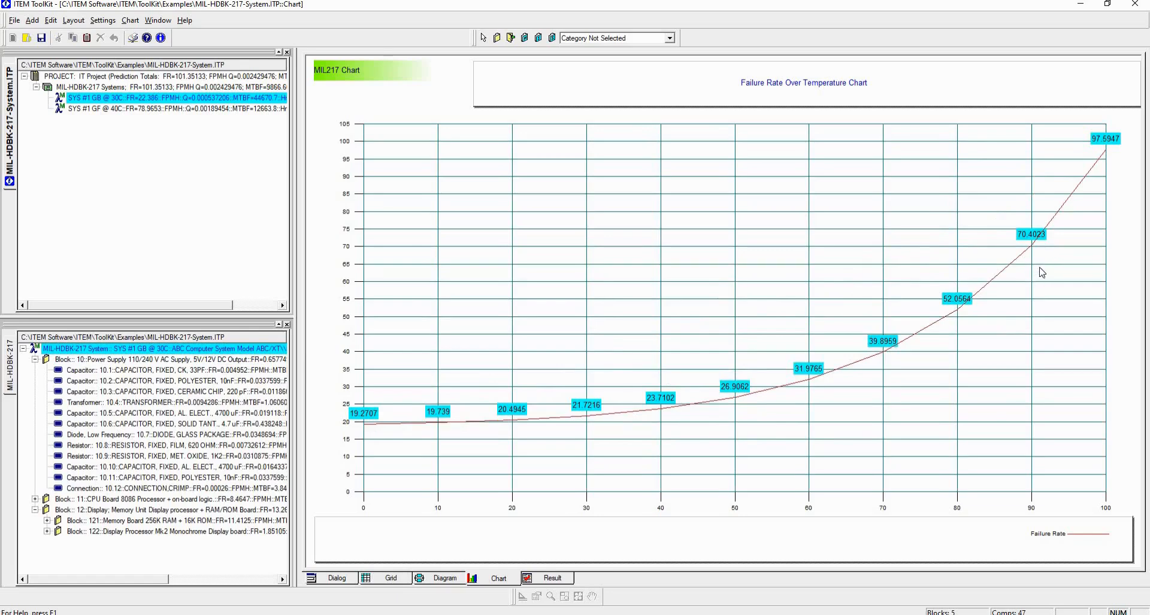
- Change the failure rate over temperature chart to a vertical bar chart
right_click(707, 240)
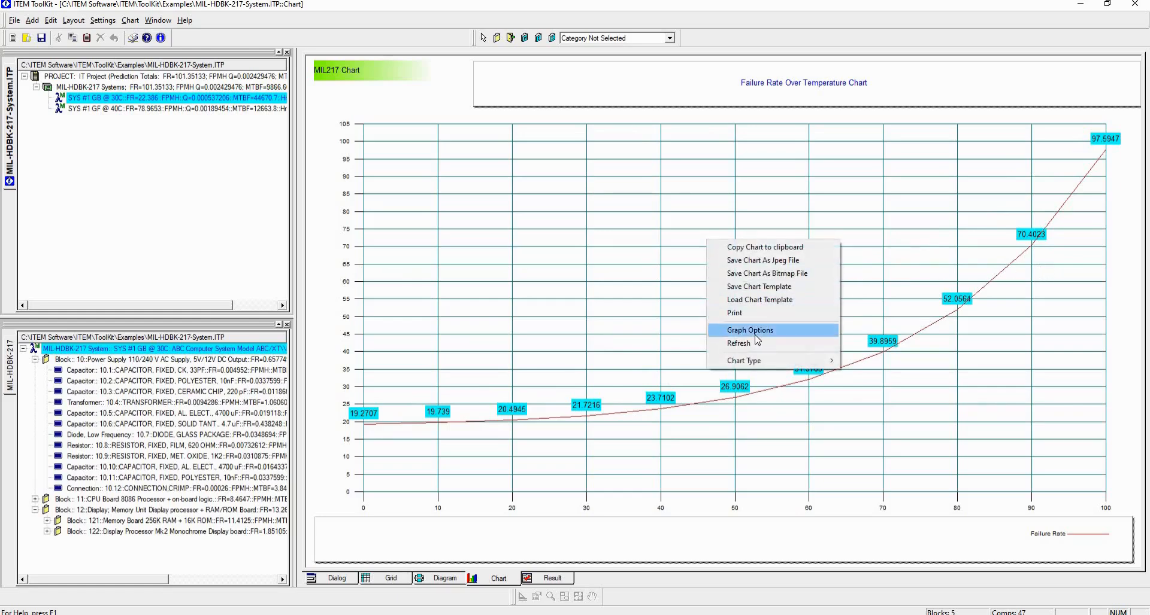
mouse_move(802, 362)
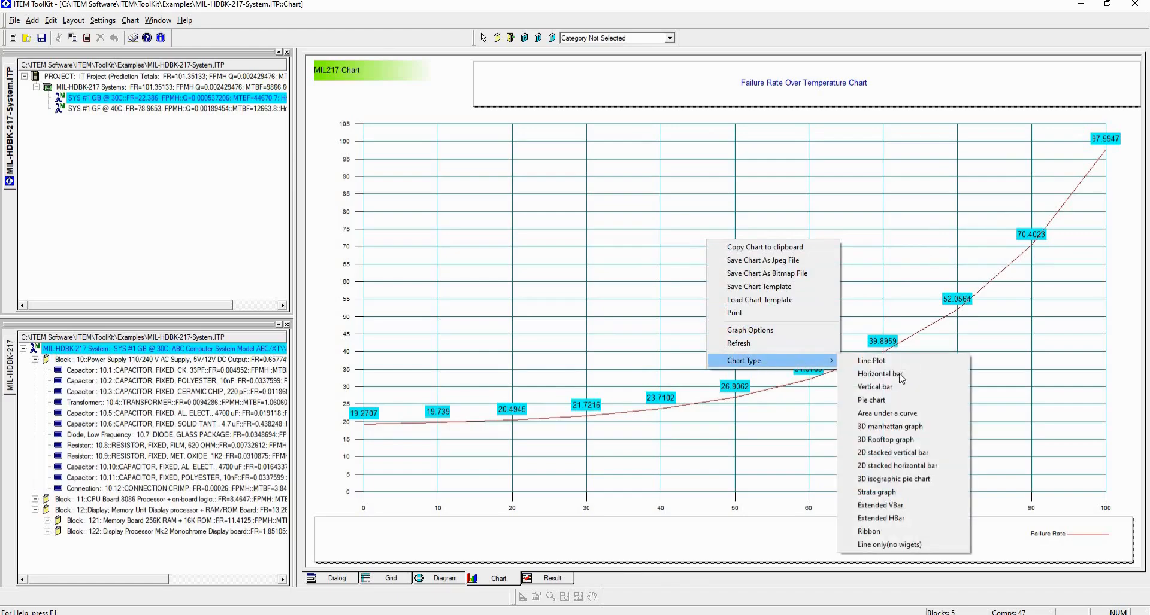
left_click(894, 388)
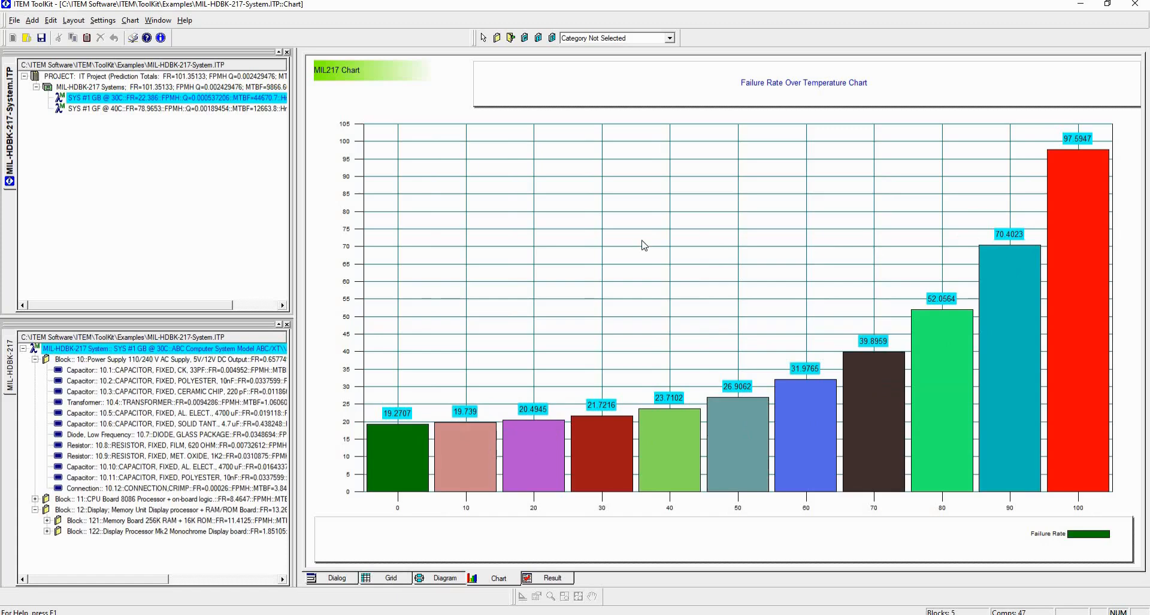
- Switch the graph options from Failure Rate over Temperature to Mission Phase
right_click(615, 241)
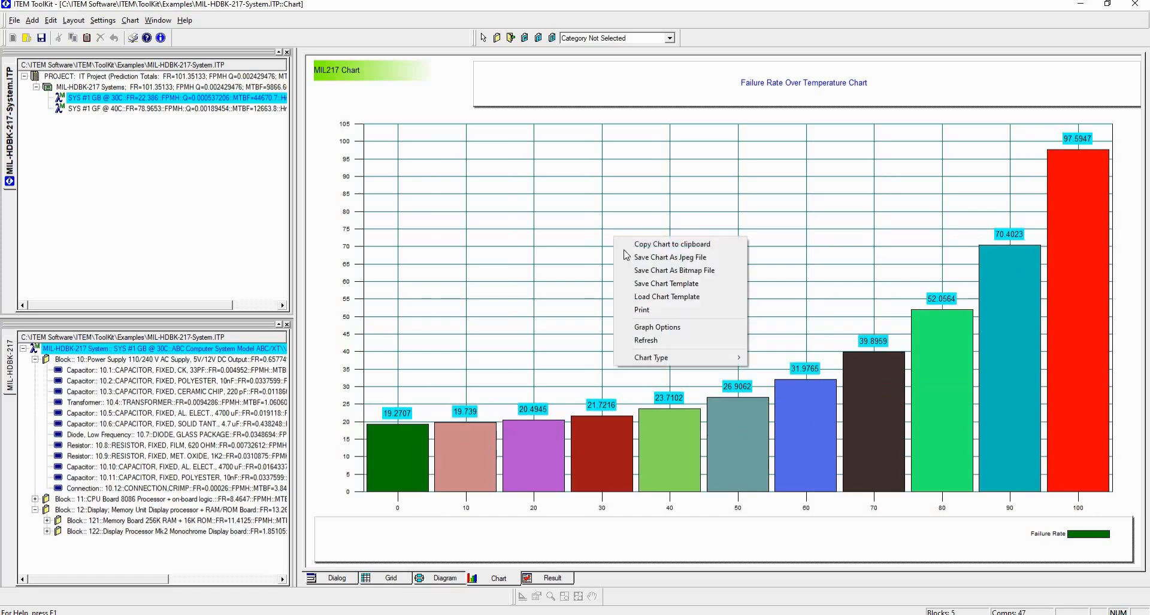
left_click(661, 331)
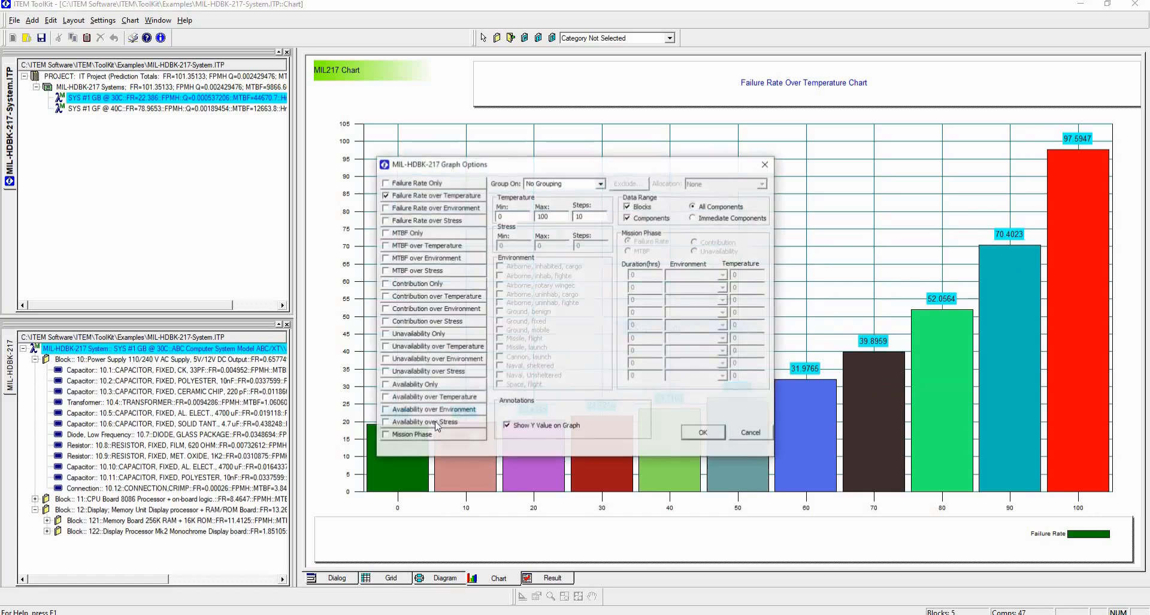
left_click(398, 436)
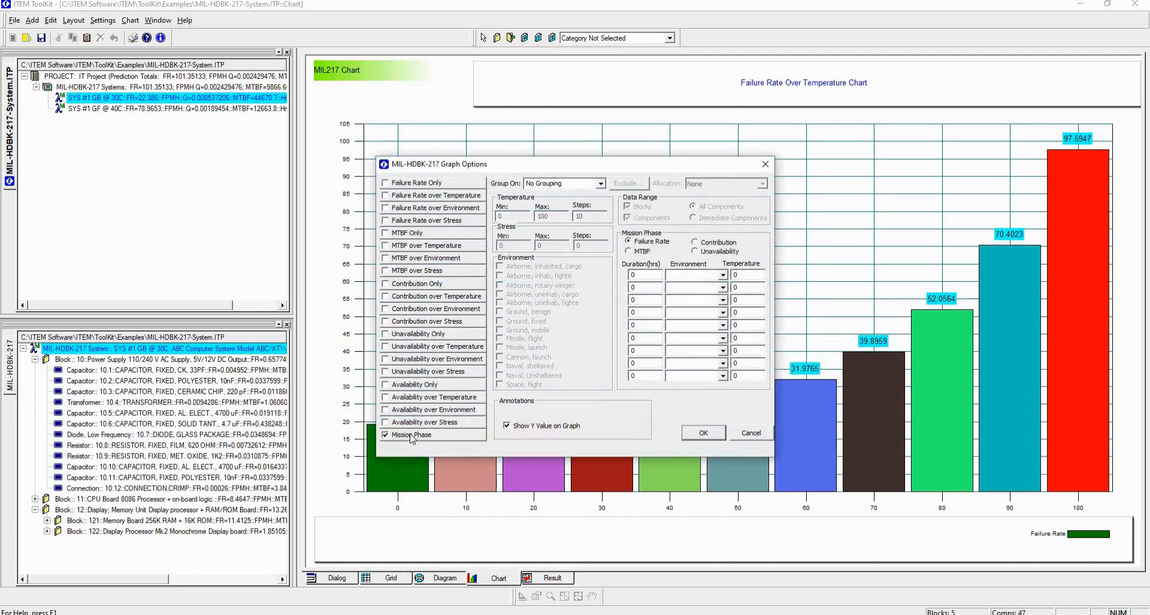
- Define the first mission phase with a 5-hour duration, the Airborne, inhabited, cargo environment and a temperature of 40
double_click(653, 279)
type("5")
key("Tab")
left_click(722, 275)
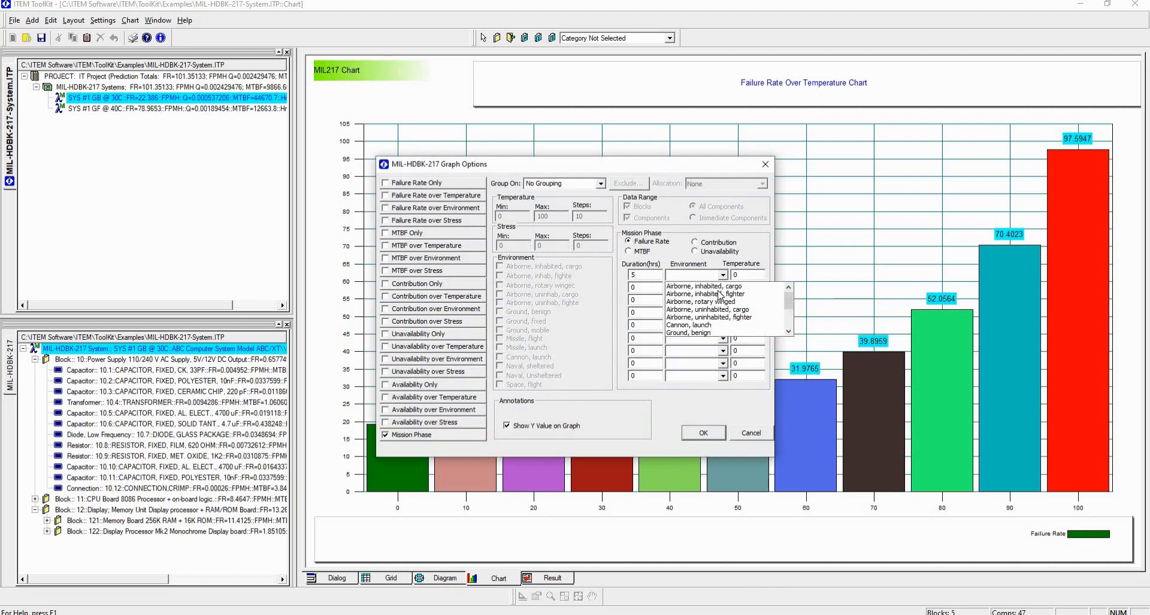
left_click(719, 294)
key("alt+Down")
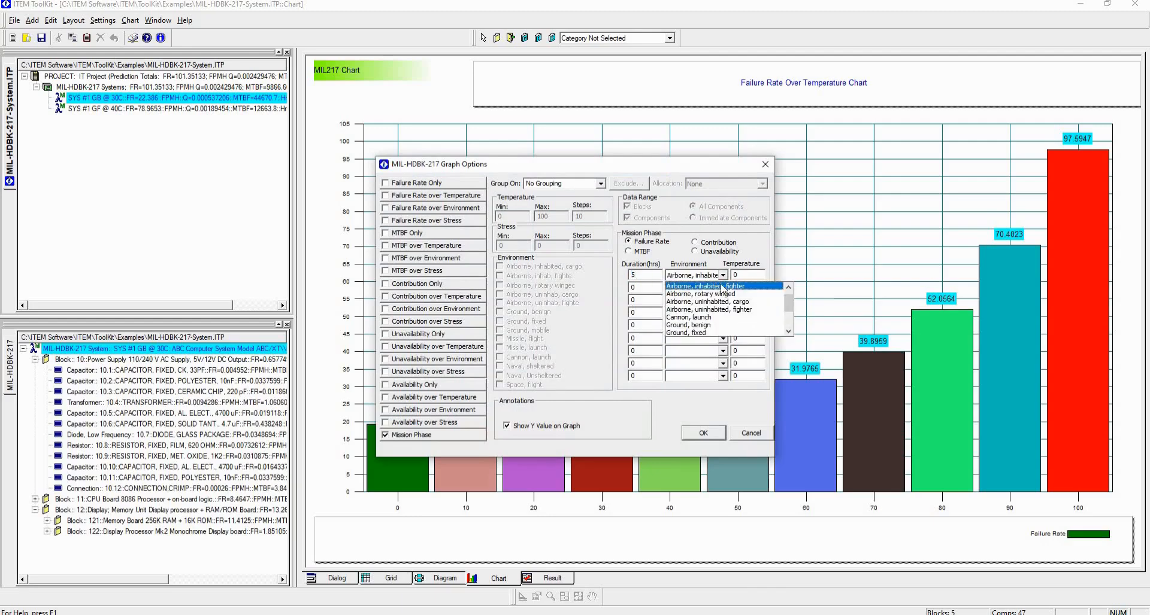
scroll(747, 289, "up", 1)
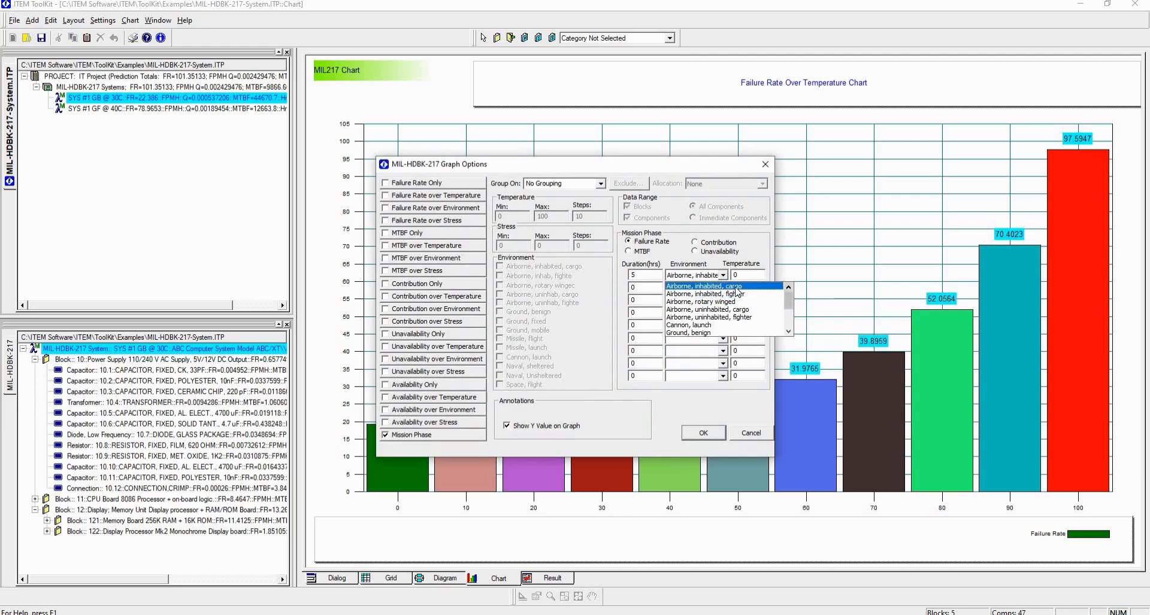
left_click(745, 275)
double_click(745, 275)
type("40")
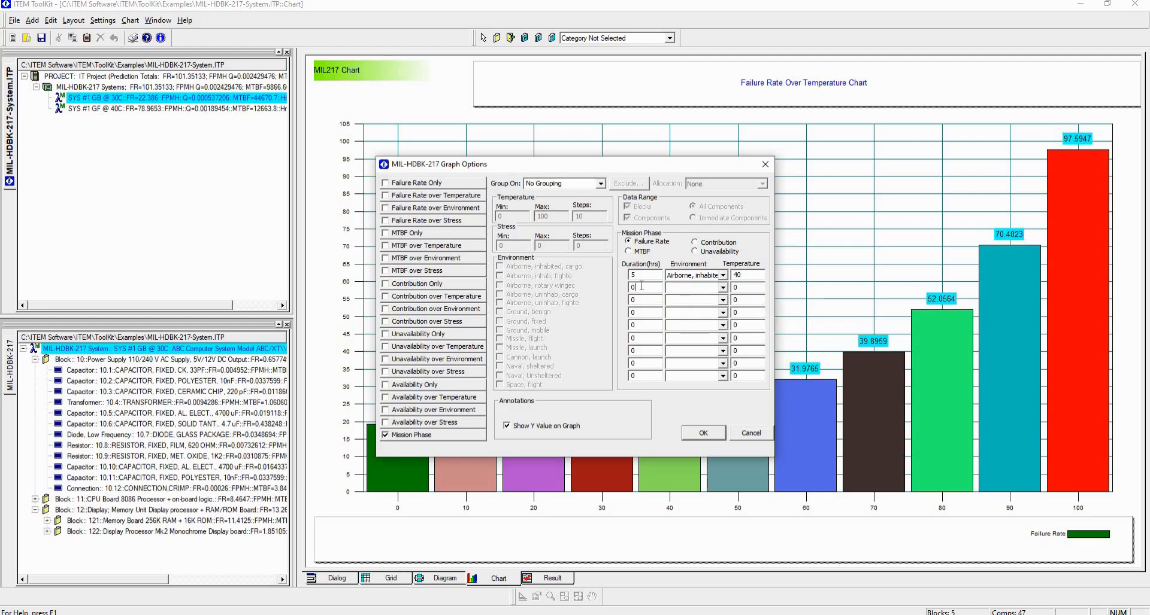
type("4")
- Define the second mission phase with a 4-hour duration, the Ground, mobile environment and a temperature of 50
left_click(724, 289)
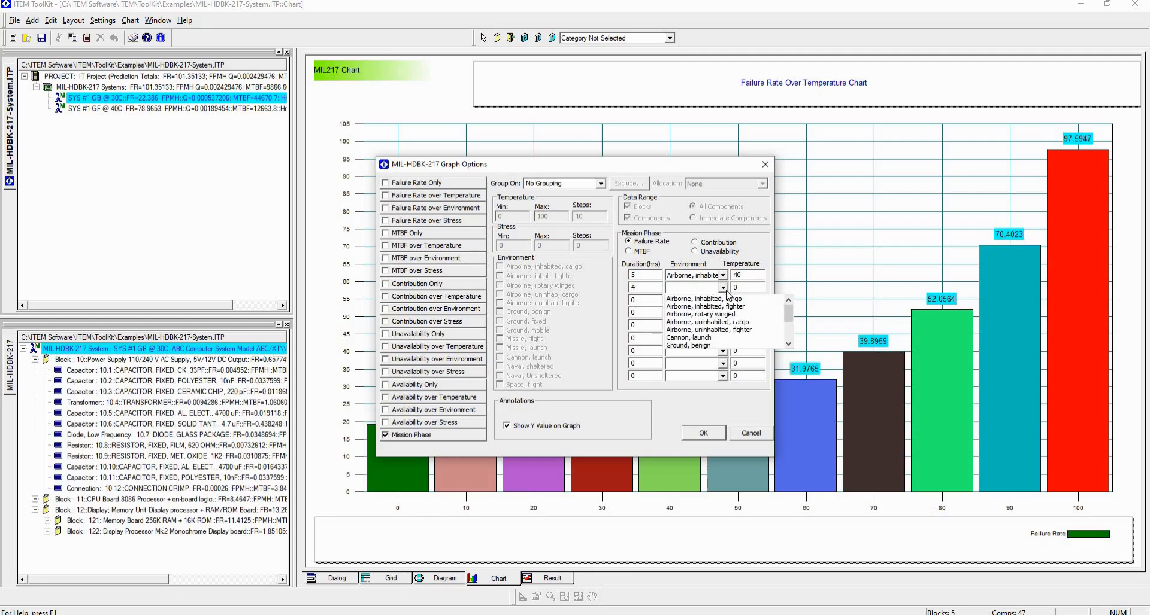
left_click(789, 346)
left_click(788, 346)
key("Return")
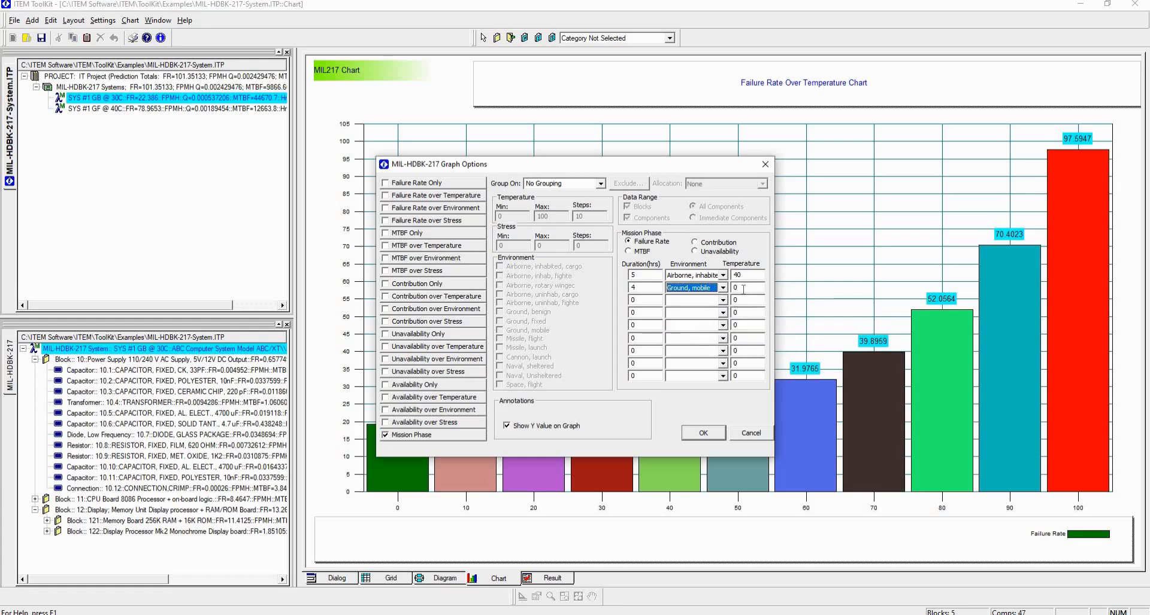
left_click(743, 289)
key("BackSpace")
type("50")
- Define the third mission phase with a 3-hour duration, the Ground, fixed environment and a temperature of 35
left_click(639, 301)
key("BackSpace")
type("3")
left_click(725, 301)
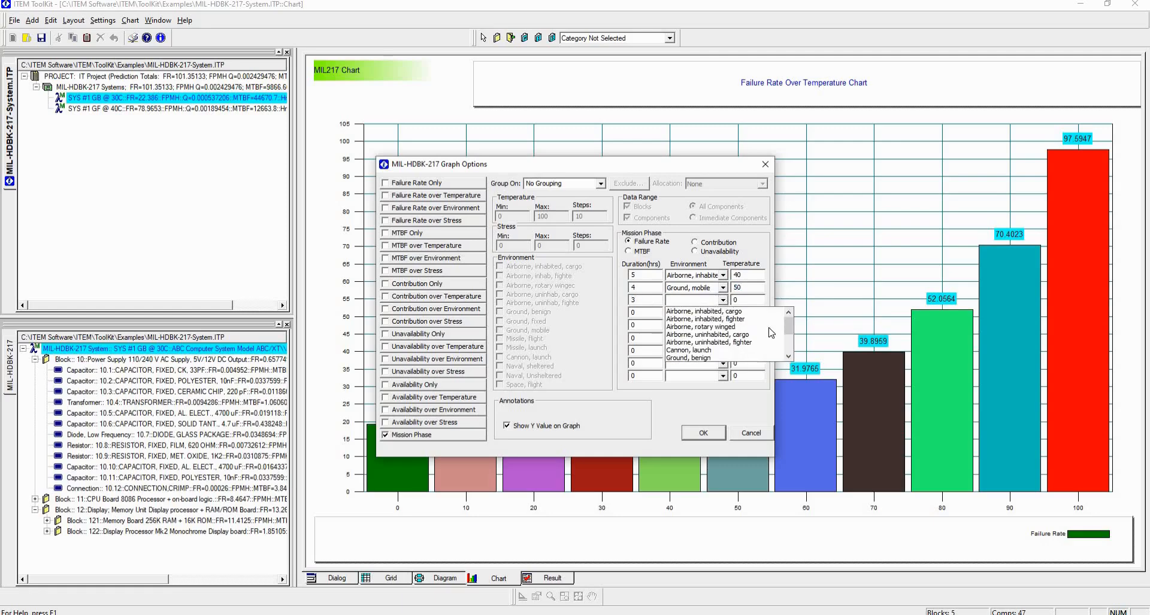
left_click(789, 358)
left_click(789, 358)
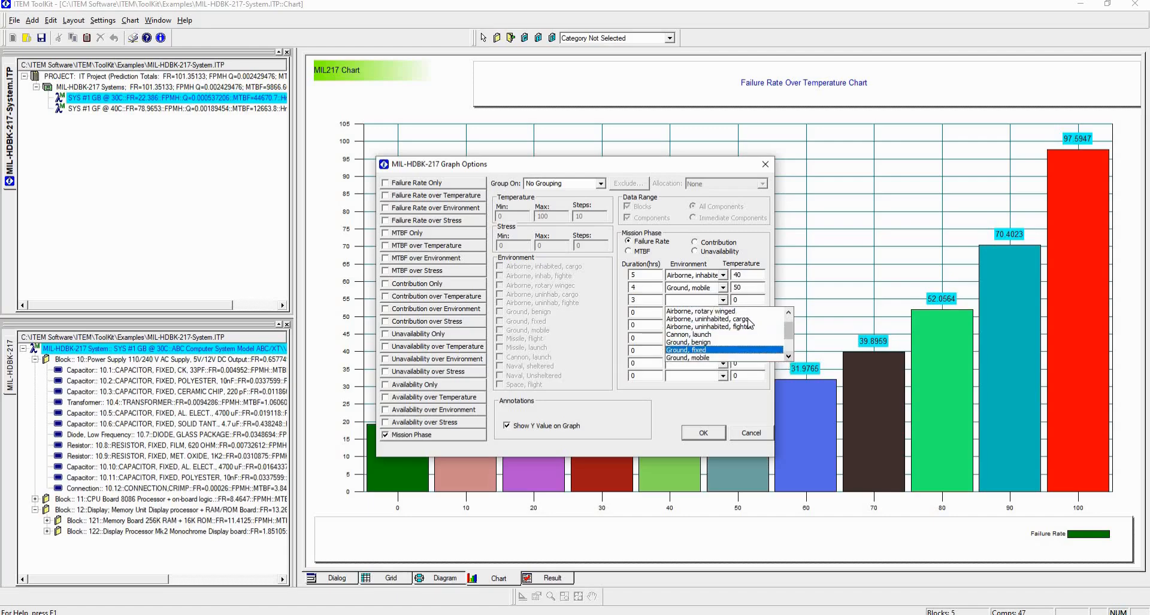
left_click(748, 350)
left_click(743, 301)
type("35")
- Define the fourth mission phase as 10 hours, Ground, benign at temperature 30, and generate the mission phase failure rate chart
left_click(656, 310)
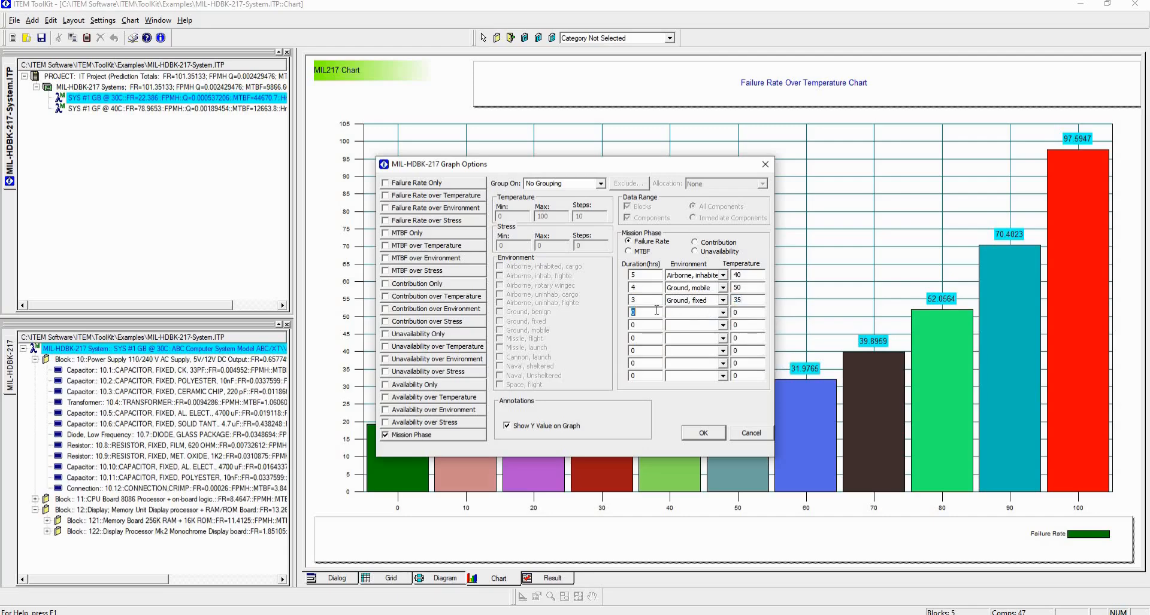
type("10")
left_click(722, 313)
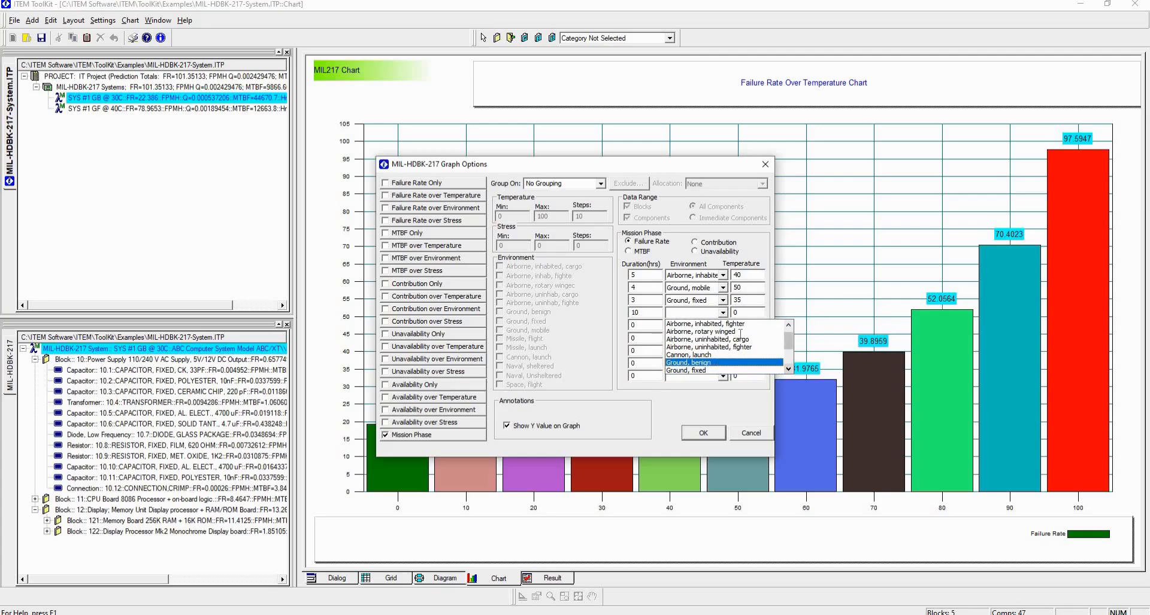
left_click(741, 369)
key("Tab")
type("30")
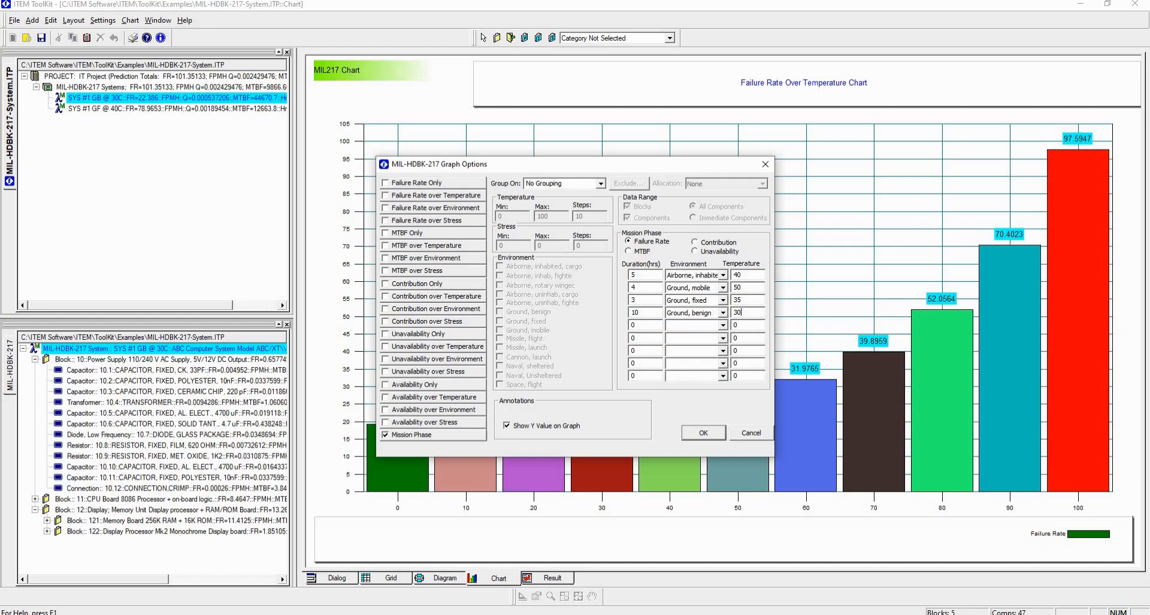
left_click(702, 433)
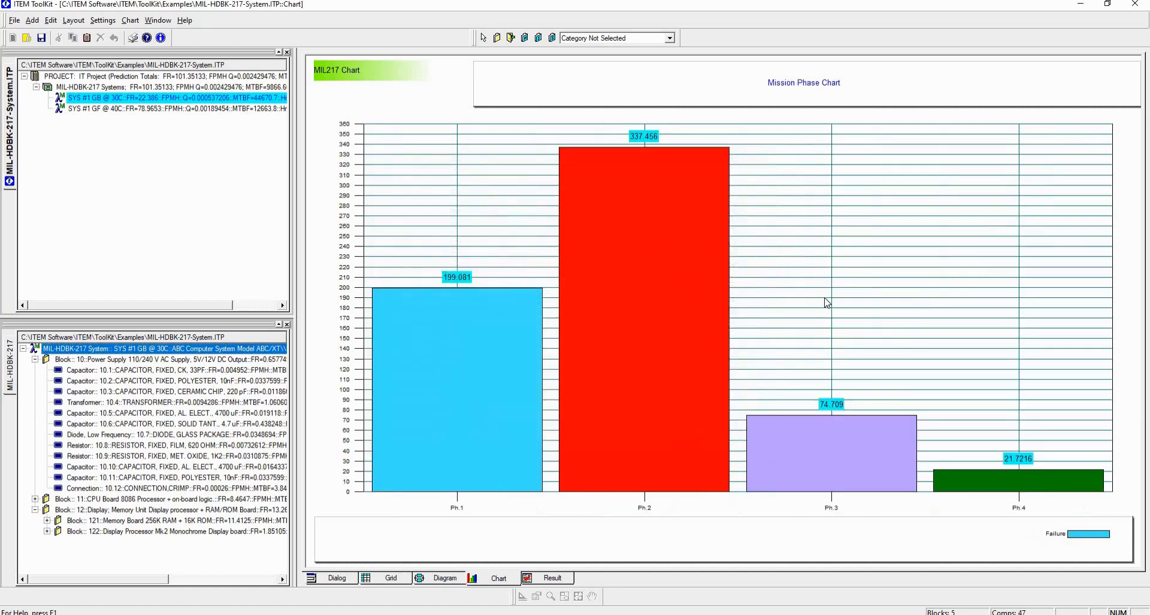